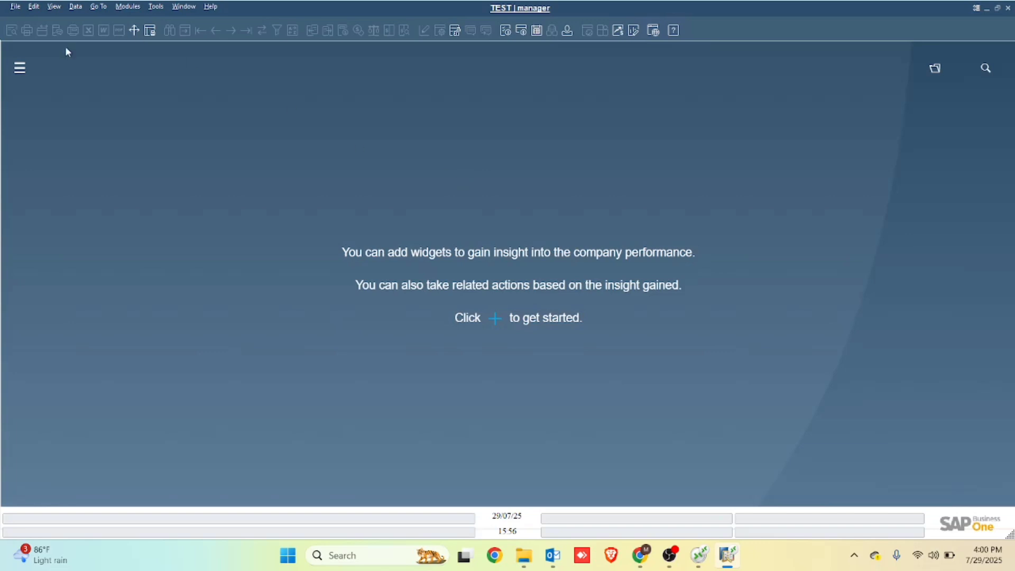
Open a new Purchase Request document from the Purchasing - A/P module
{"action": "left_click", "coordinate": [21, 69]}
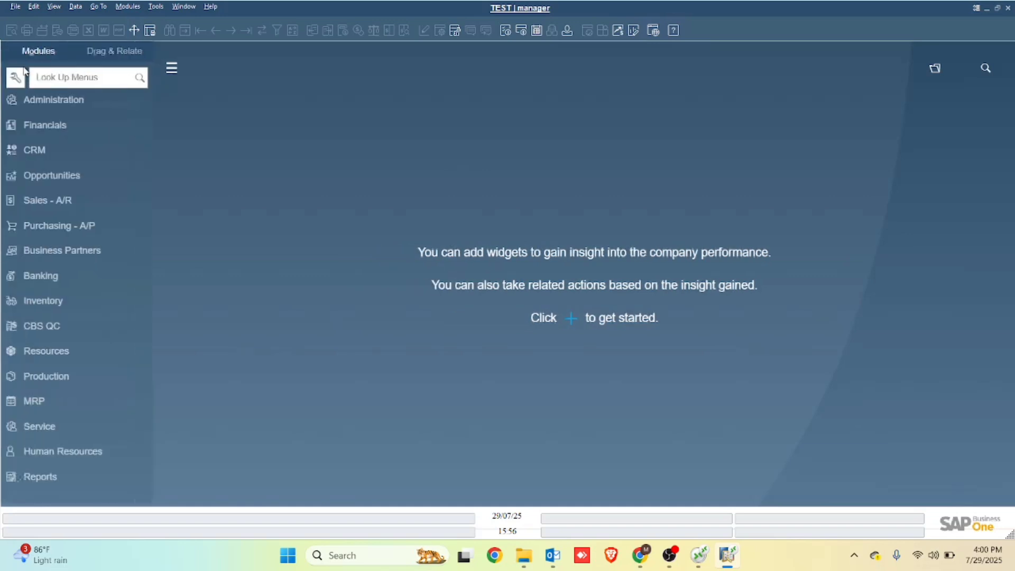
{"action": "left_click", "coordinate": [51, 226]}
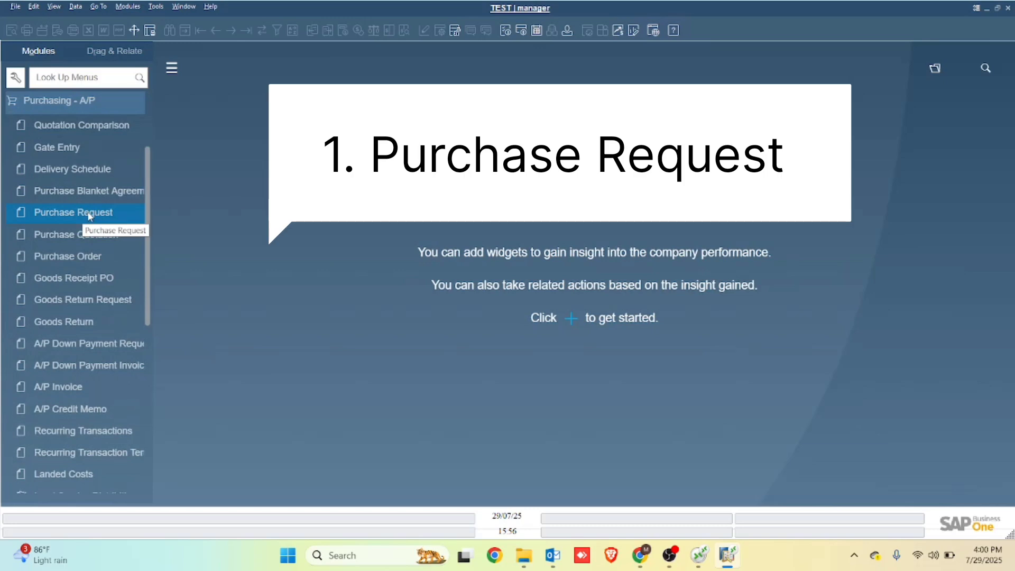
{"action": "left_click", "coordinate": [89, 214]}
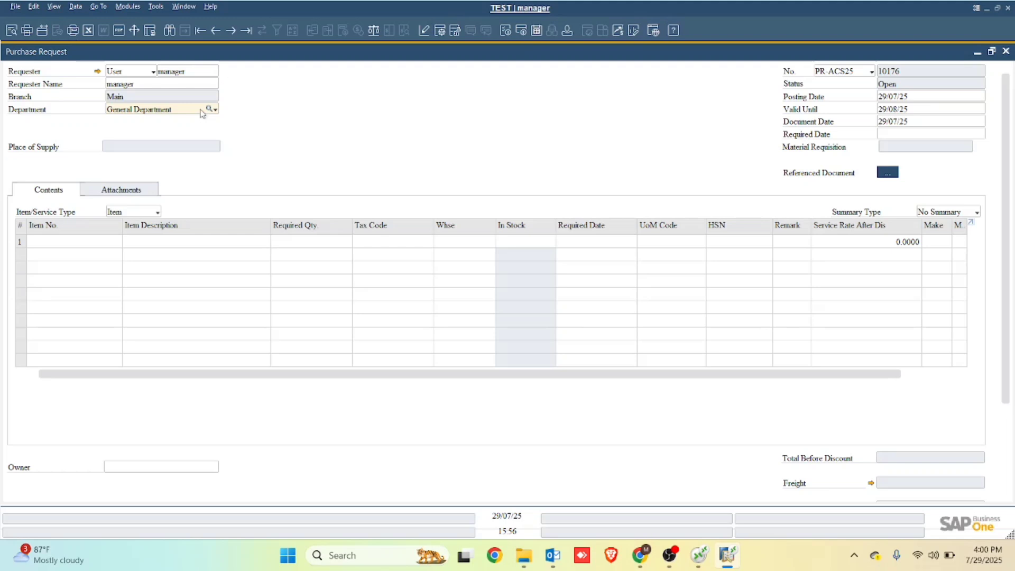
Set the requester type to Employee and choose the second employee in the employee list as requester
{"action": "left_click", "coordinate": [152, 75]}
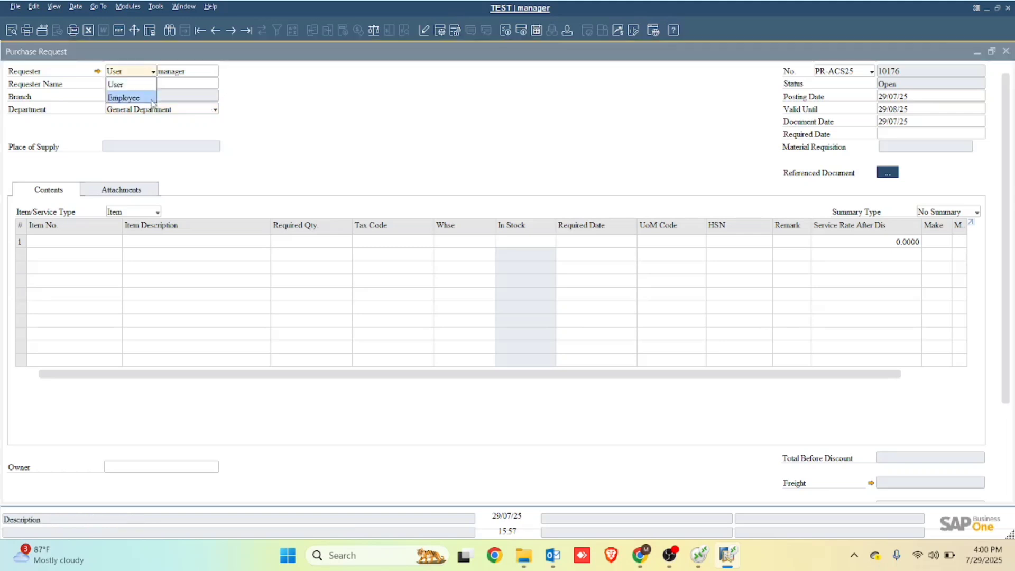
{"action": "left_click", "coordinate": [132, 98]}
{"action": "left_click", "coordinate": [191, 78]}
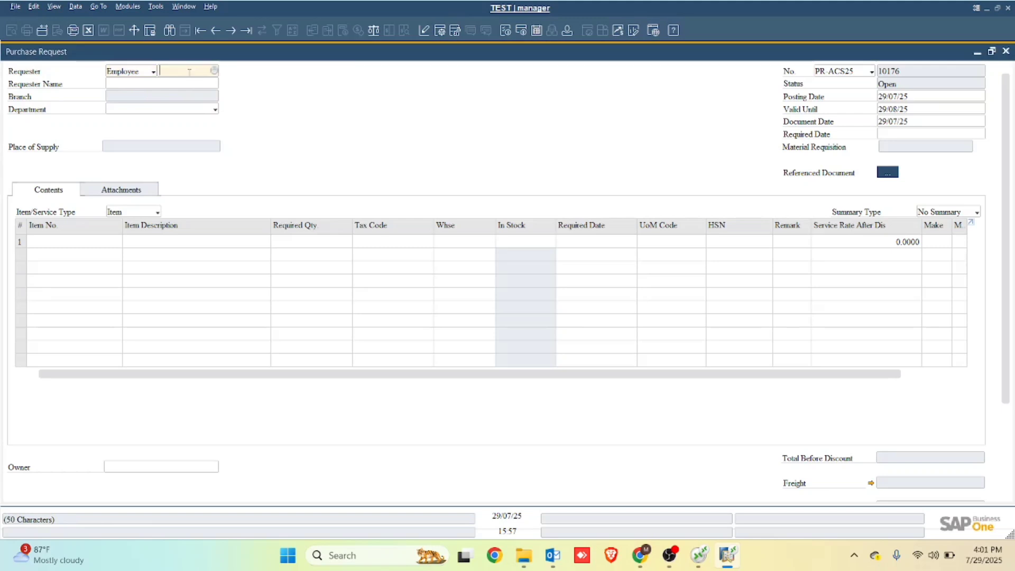
{"action": "left_click", "coordinate": [188, 75]}
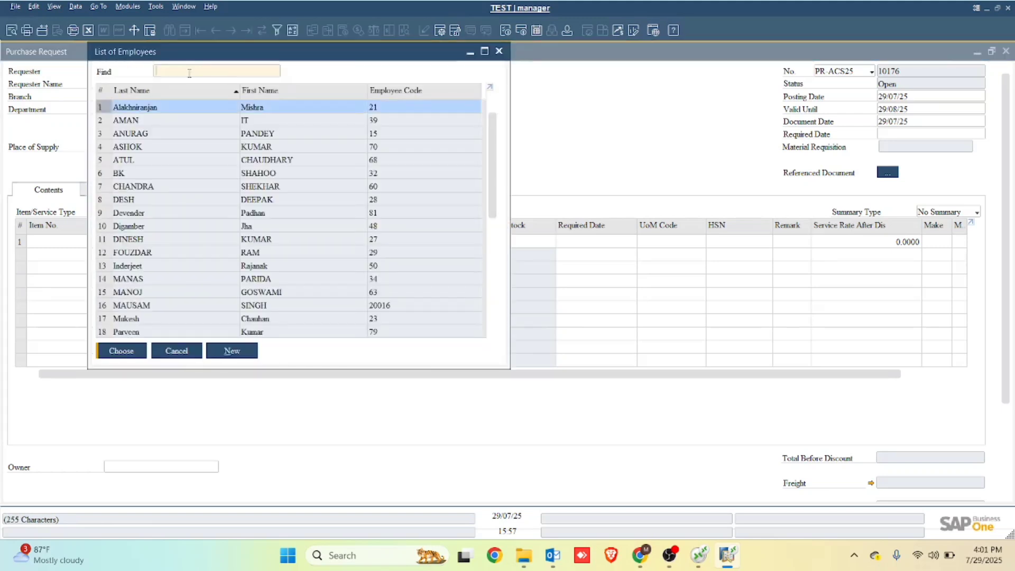
{"action": "left_click", "coordinate": [185, 122]}
{"action": "double_click", "coordinate": [185, 123]}
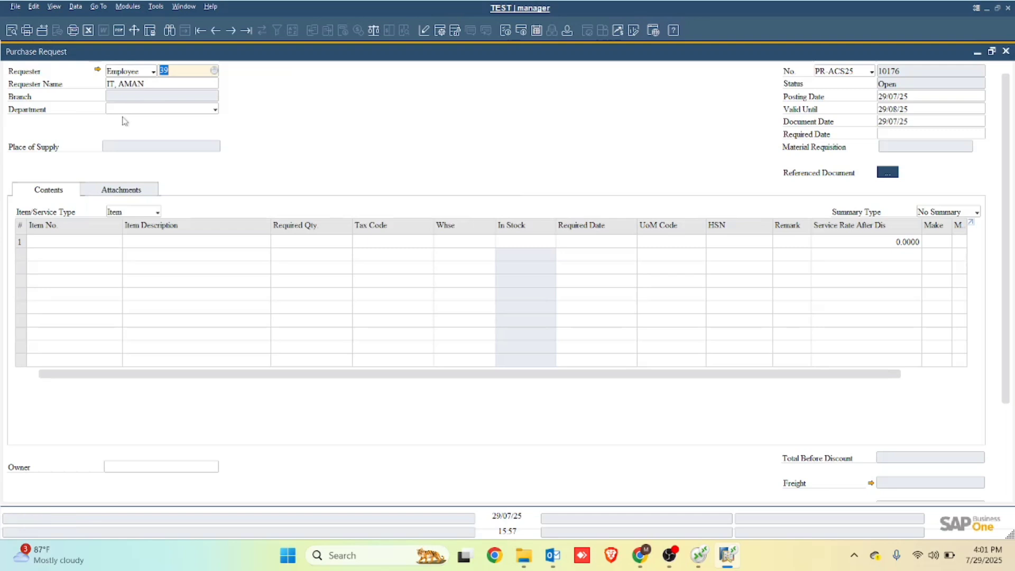
Set the purchase request's department to IT
{"action": "left_click", "coordinate": [144, 113]}
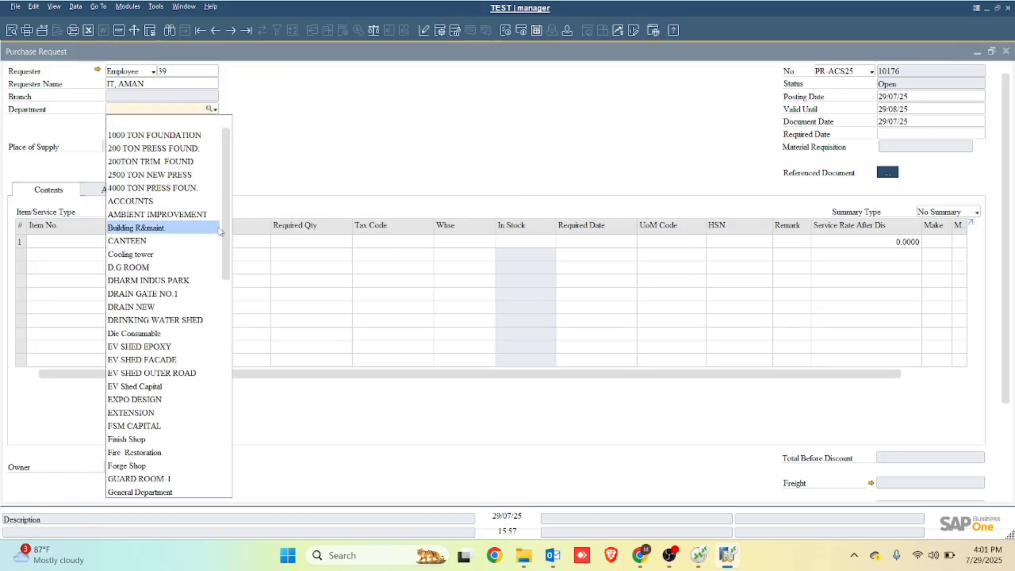
{"action": "left_click_drag", "start_coordinate": [227, 261], "coordinate": [230, 326]}
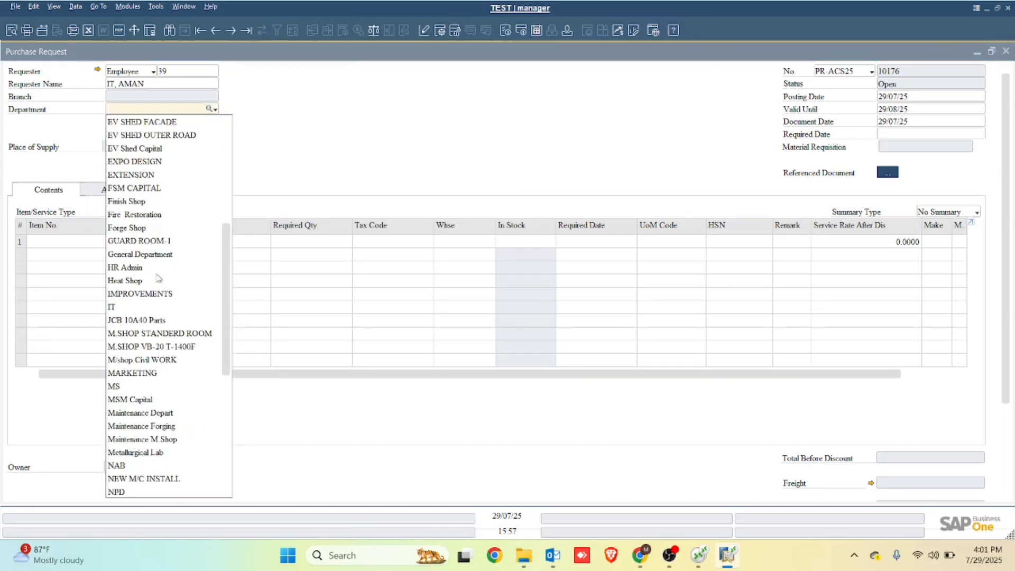
{"action": "left_click", "coordinate": [126, 308]}
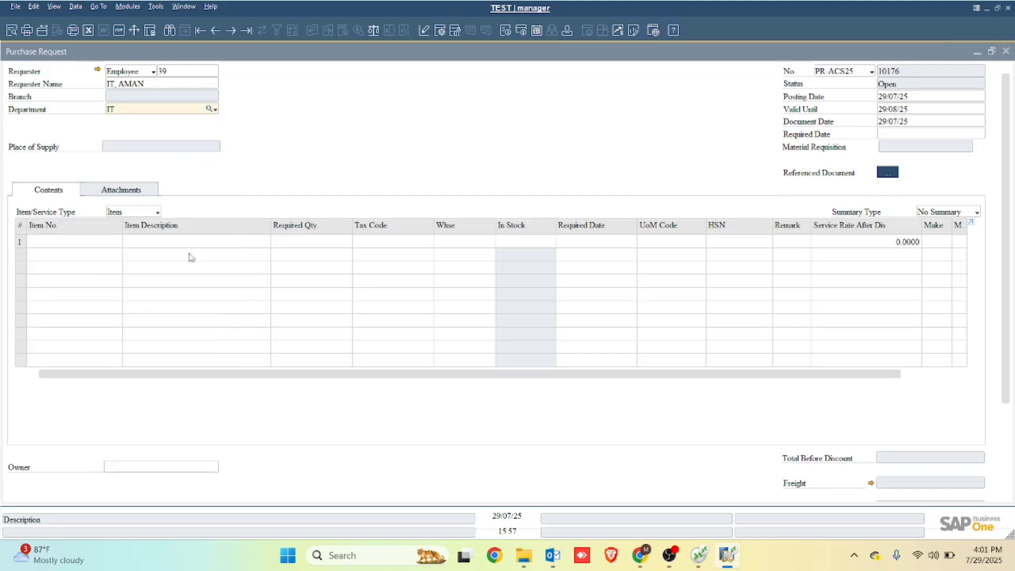
Search the items for "white" and add WHITE BOARD (2*3 Feet), code ADST000278, on the first row with a required quantity of 10
{"action": "left_click", "coordinate": [90, 242]}
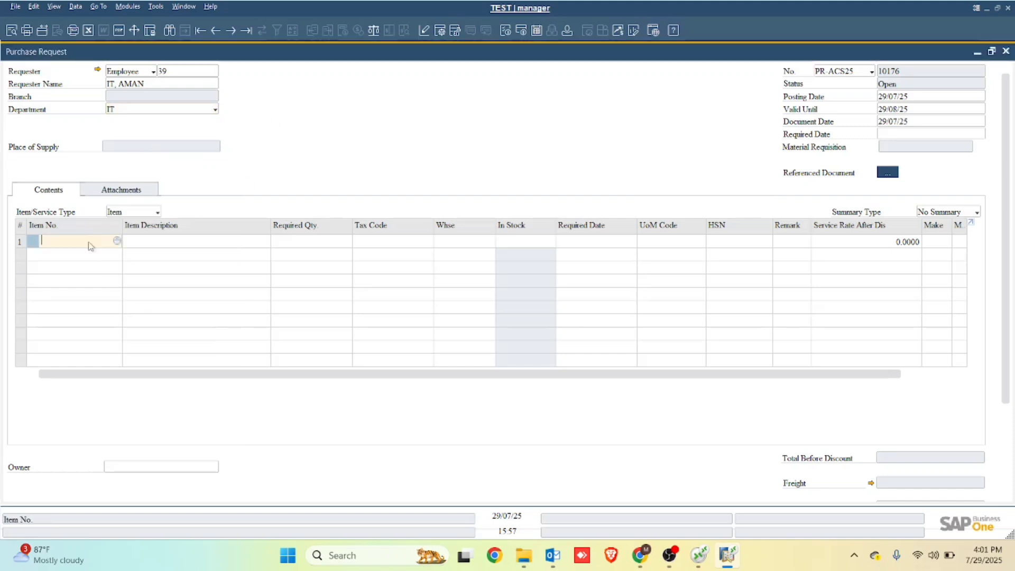
{"action": "key", "text": "Tab"}
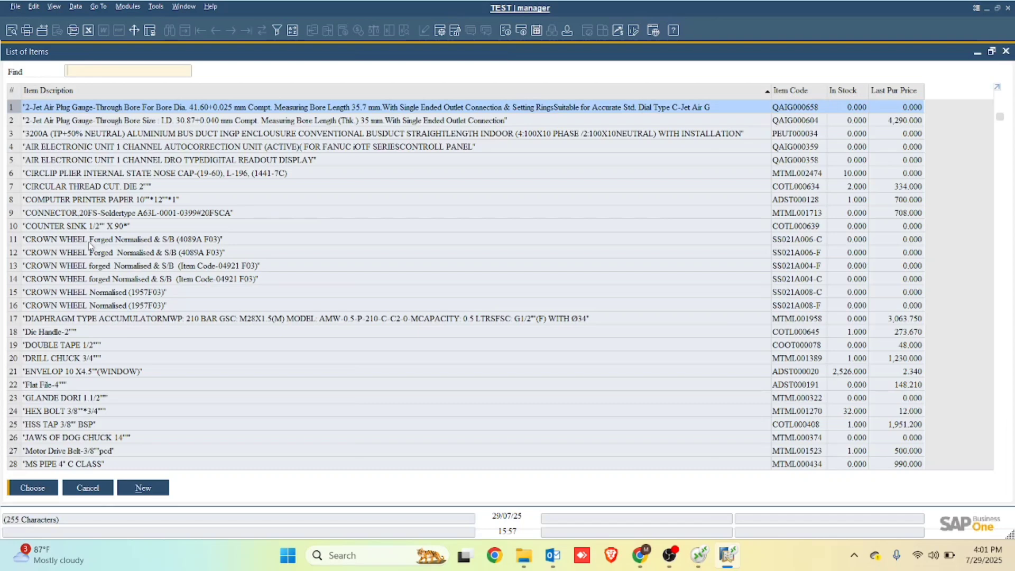
{"action": "type", "text": "w"}
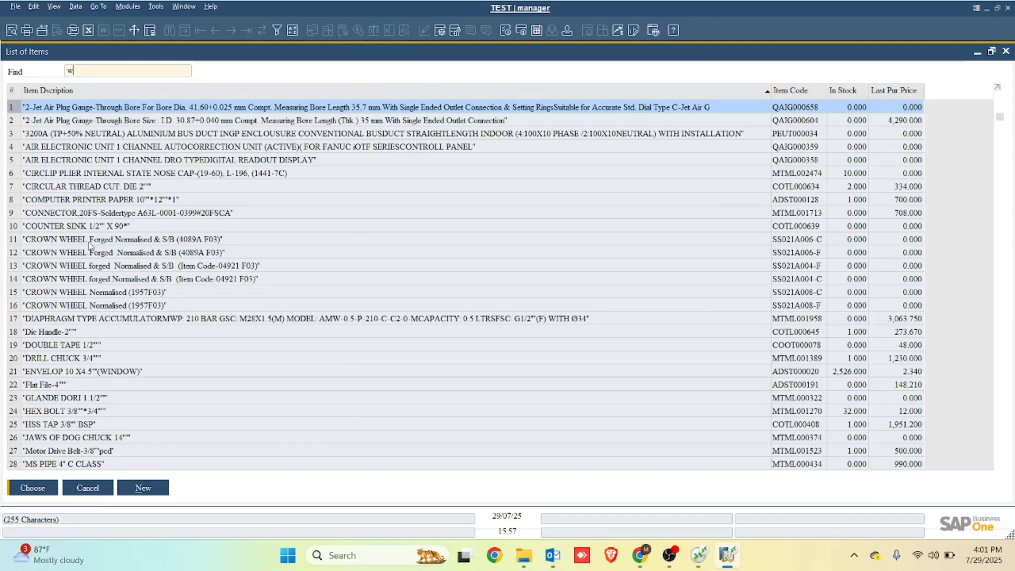
{"action": "type", "text": "hite"}
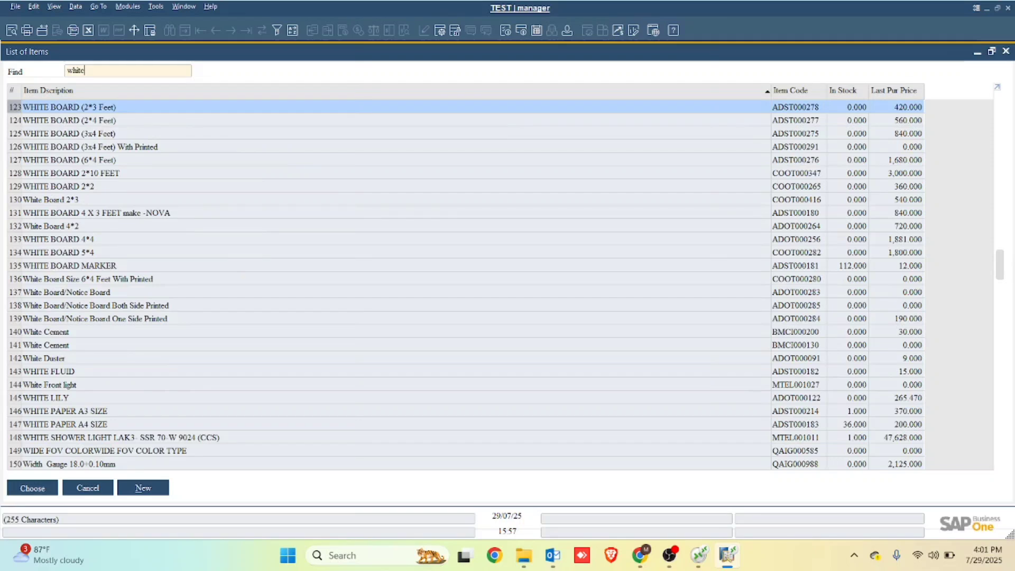
{"action": "key", "text": "Return"}
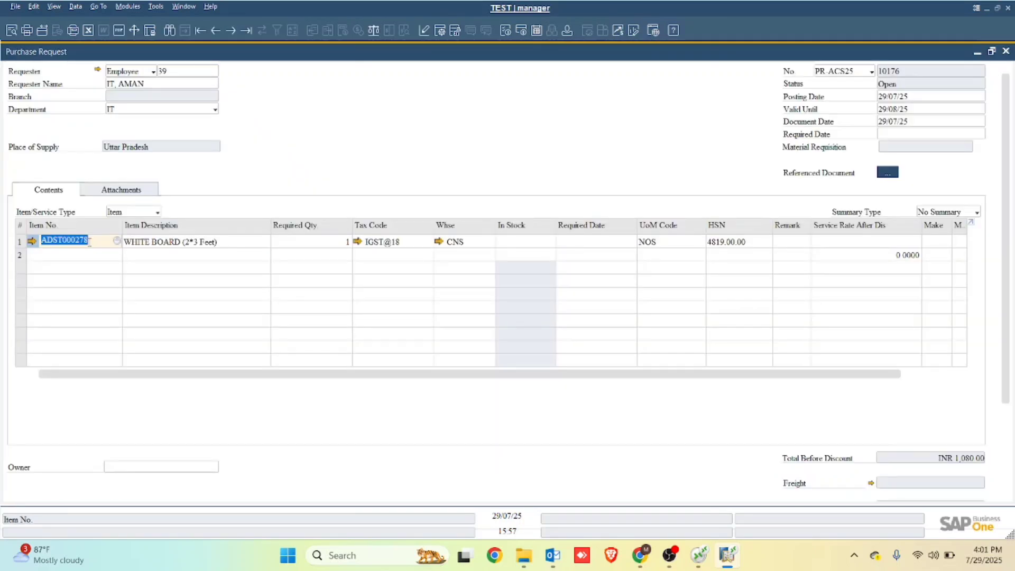
{"action": "key", "text": "Tab"}
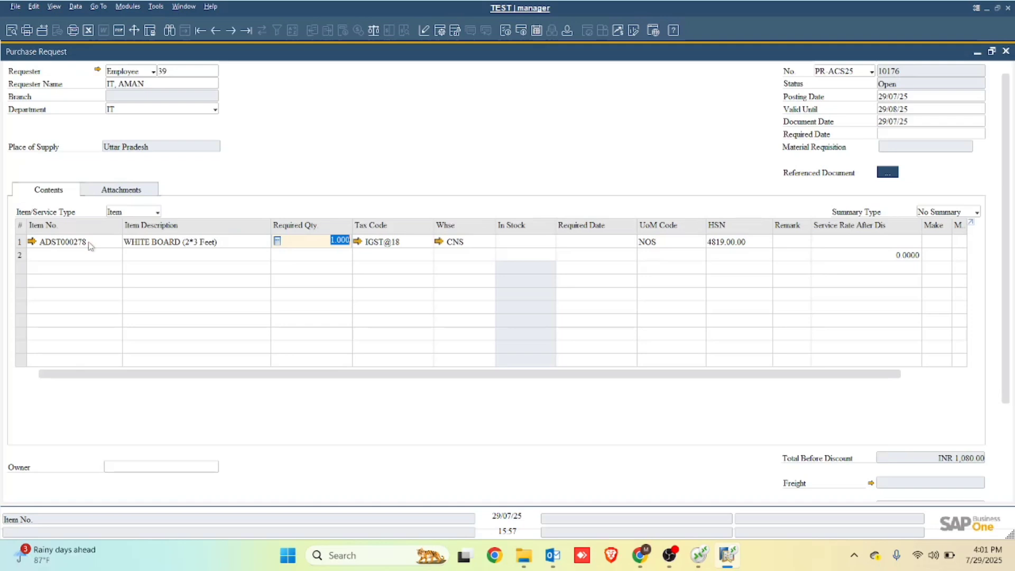
{"action": "type", "text": "10"}
{"action": "key", "text": "Tab"}
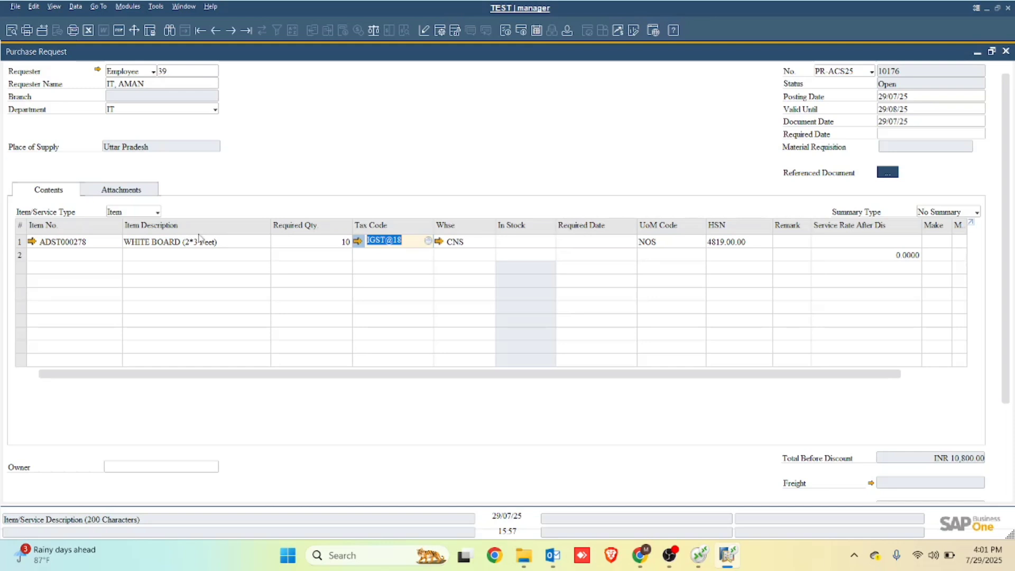
Set the required date to 30 days ahead, 28/08/25, and apply it to the existing item rows
{"action": "left_click", "coordinate": [905, 133]}
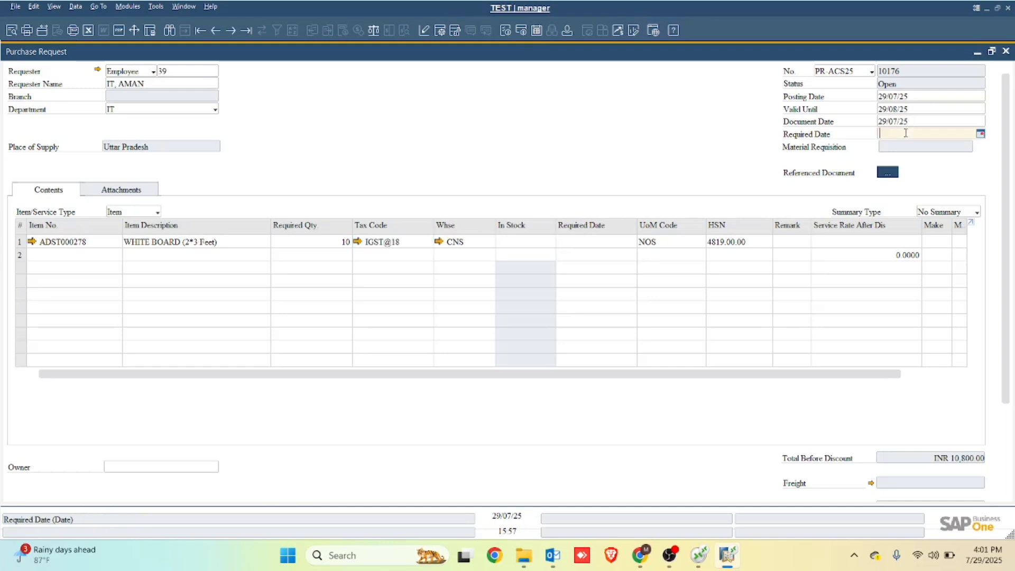
{"action": "type", "text": "+30"}
{"action": "key", "text": "Tab"}
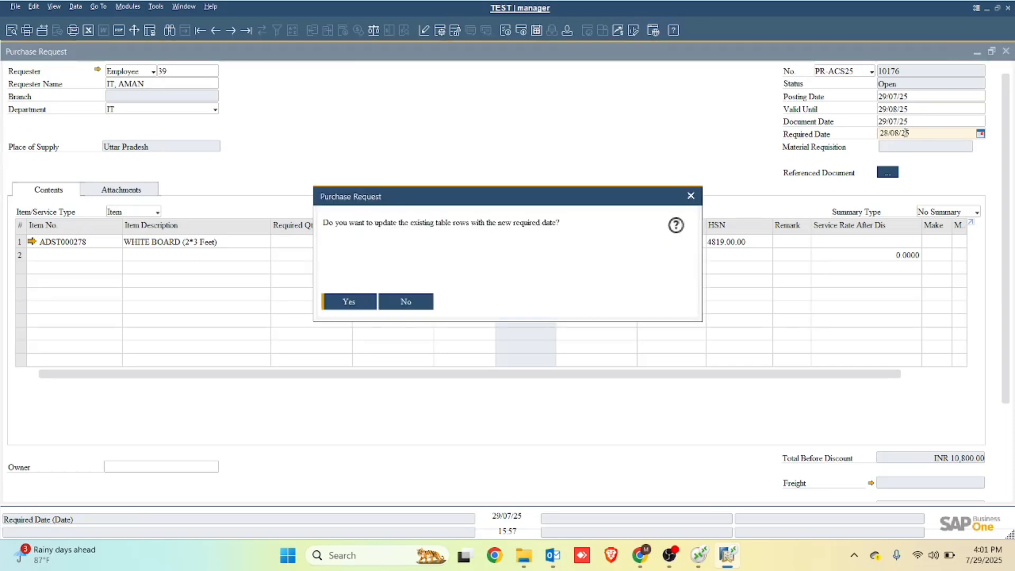
{"action": "key", "text": "Return"}
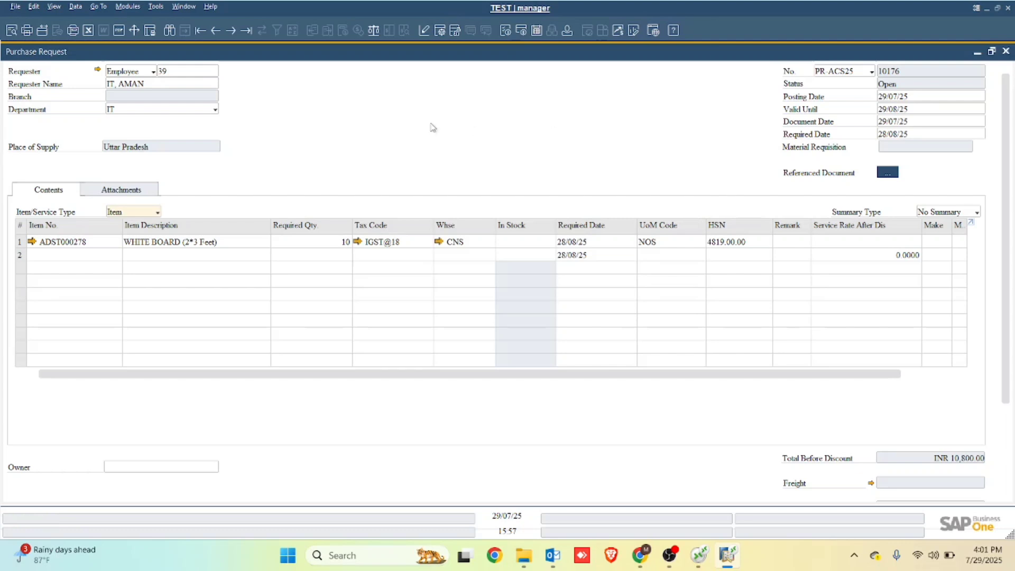
Add the purchase request, then check its saved record and close the document
{"action": "key", "text": "Return"}
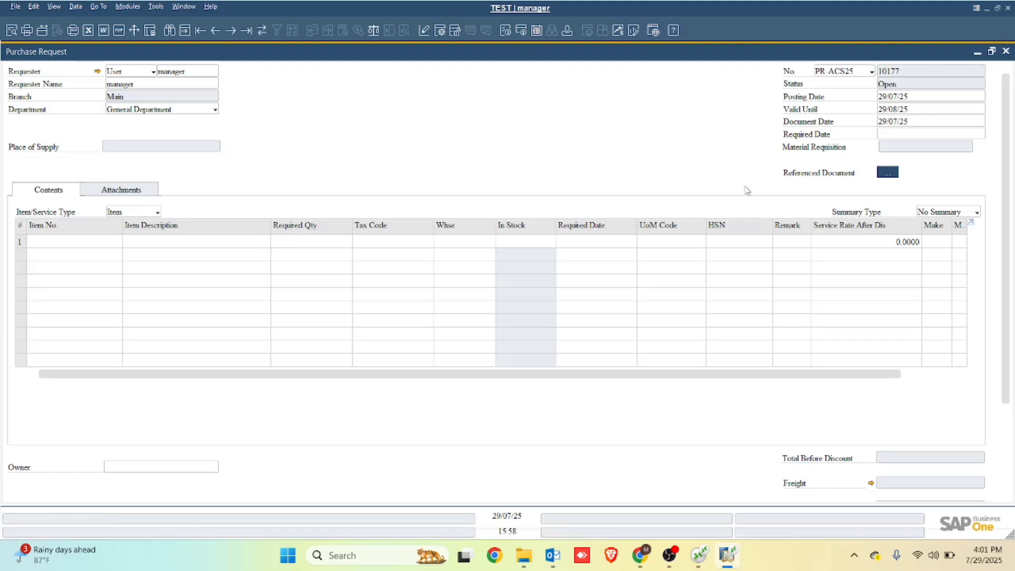
{"action": "key", "text": "Page_Up"}
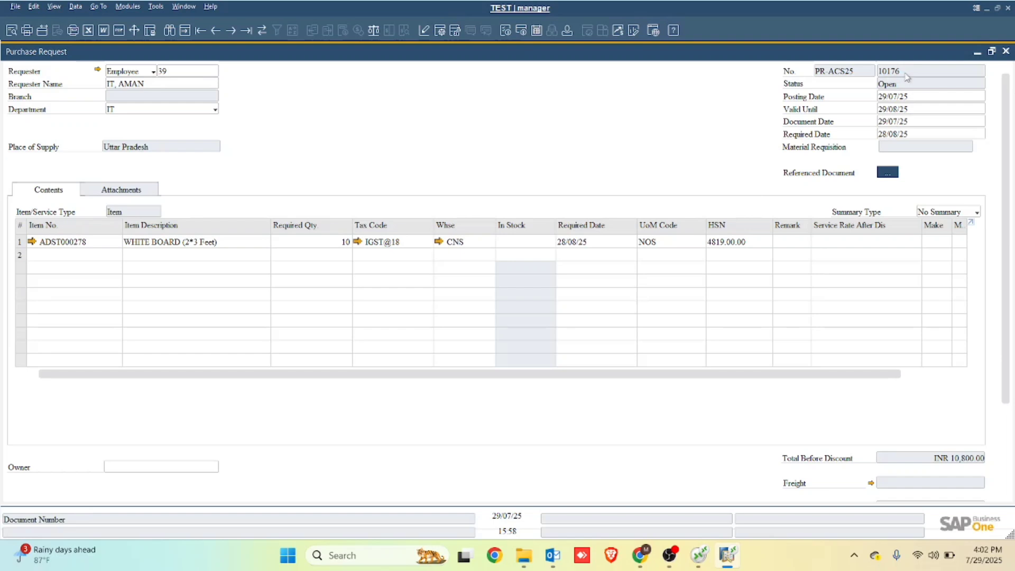
{"action": "left_click", "coordinate": [1006, 52]}
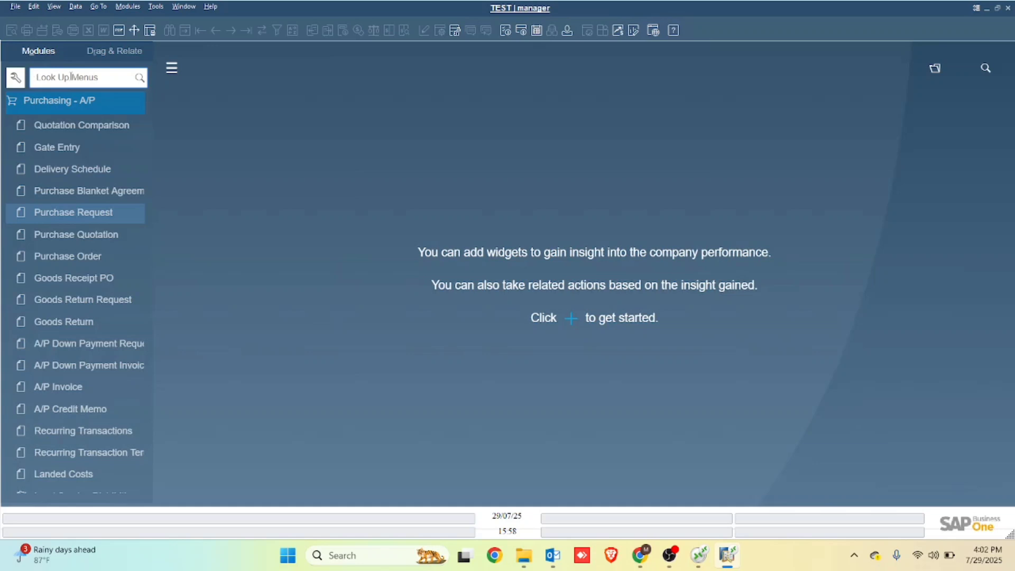
Open a new Purchase Order and select A P Enterprises (VJW0001) as the vendor
{"action": "left_click", "coordinate": [79, 255]}
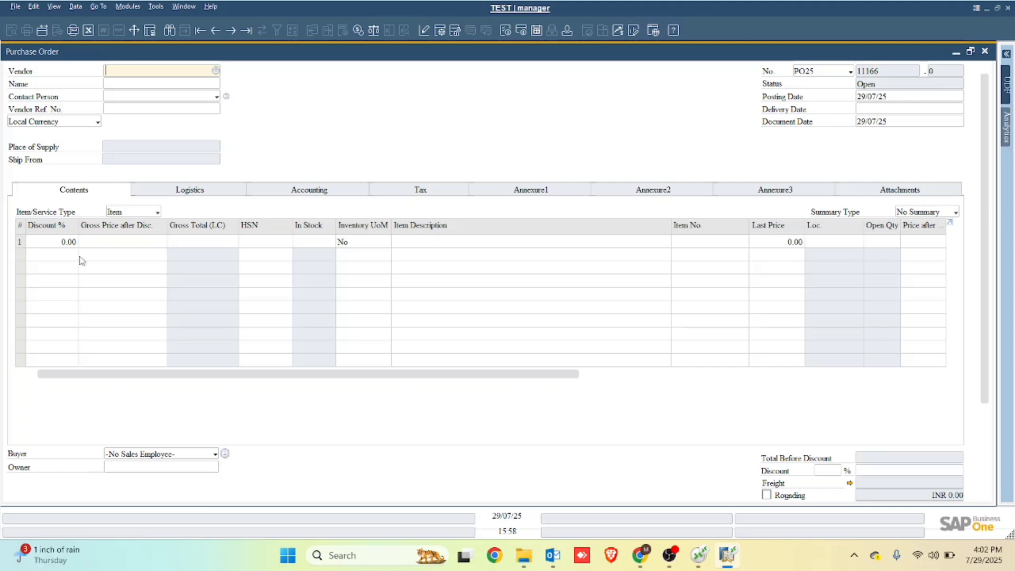
{"action": "key", "text": "Tab"}
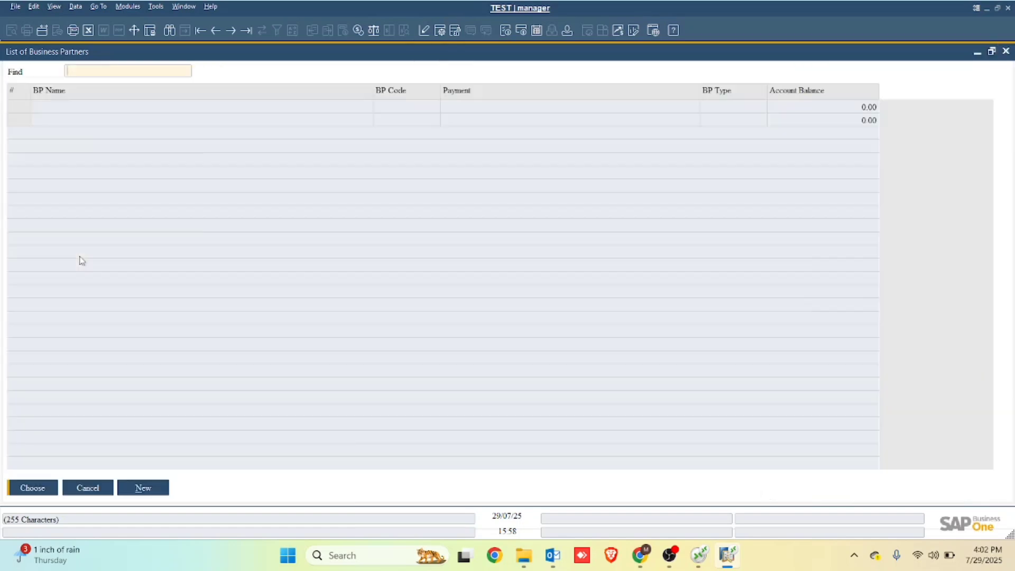
{"action": "key", "text": "Down"}
{"action": "key", "text": "Down"}
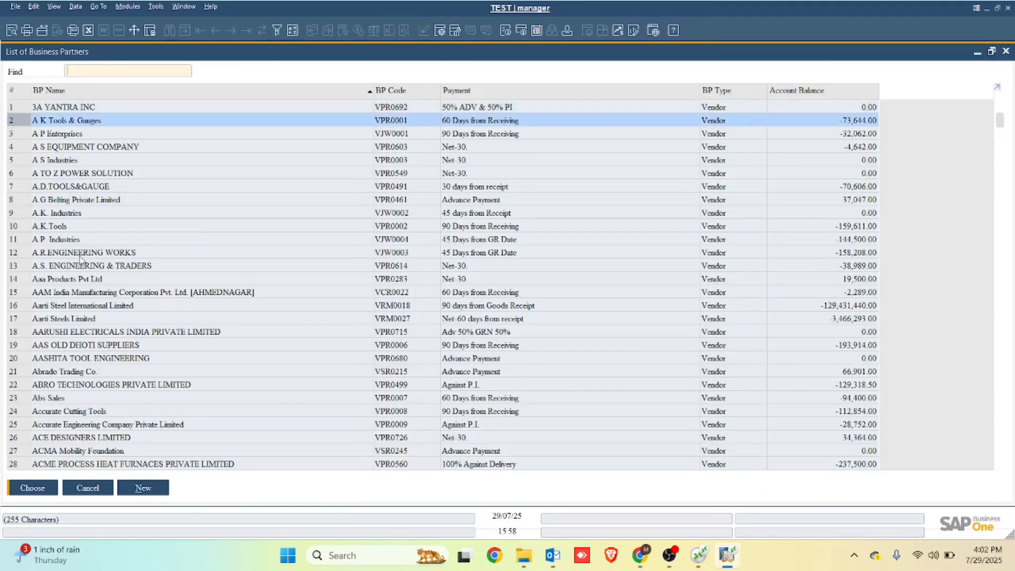
{"action": "key", "text": "Return"}
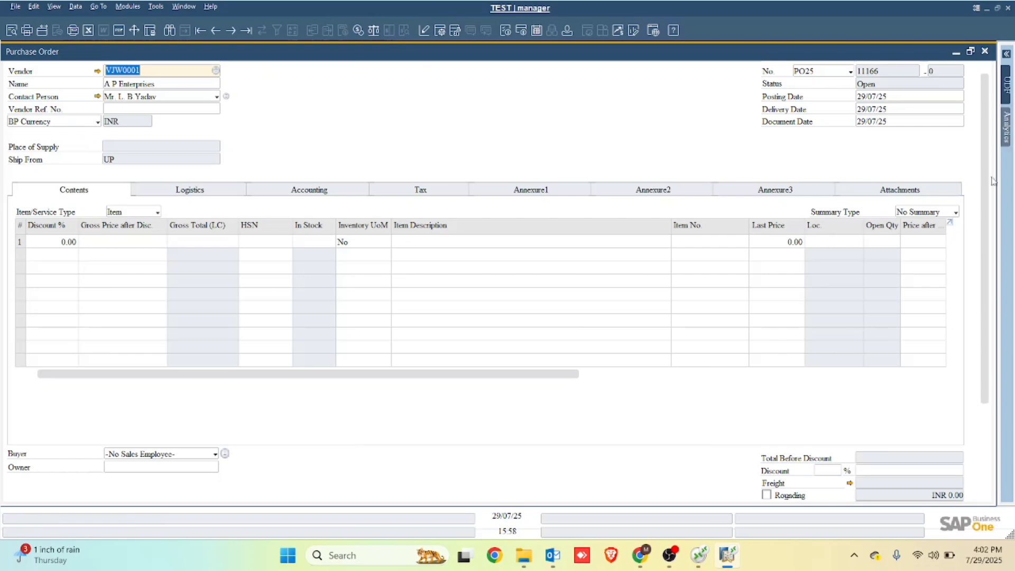
Start copying from a Purchase Request into the purchase order, bringing up the list of requests
{"action": "scroll", "coordinate": [989, 180], "scroll_direction": "down", "scroll_amount": 5}
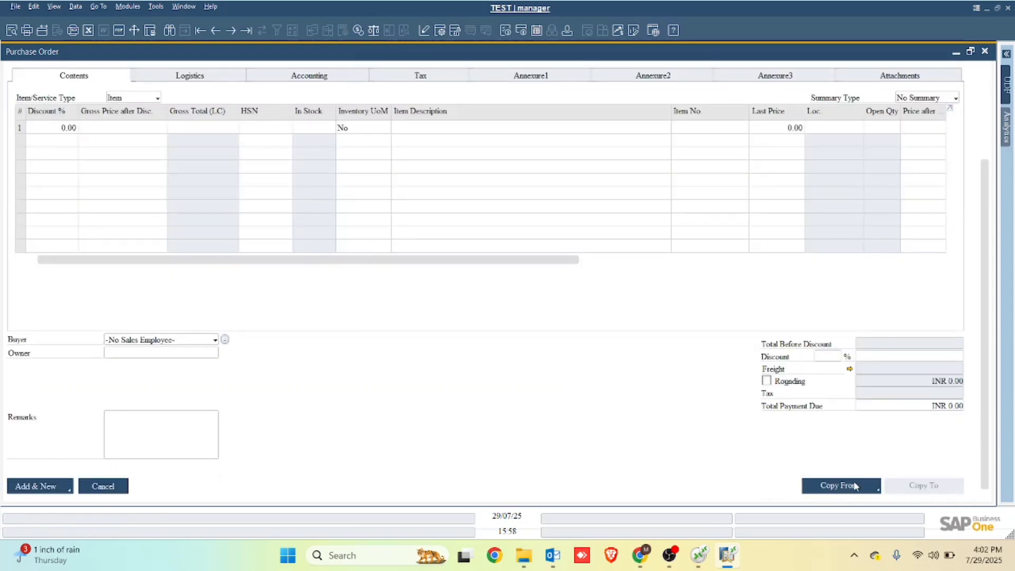
{"action": "left_click", "coordinate": [854, 486]}
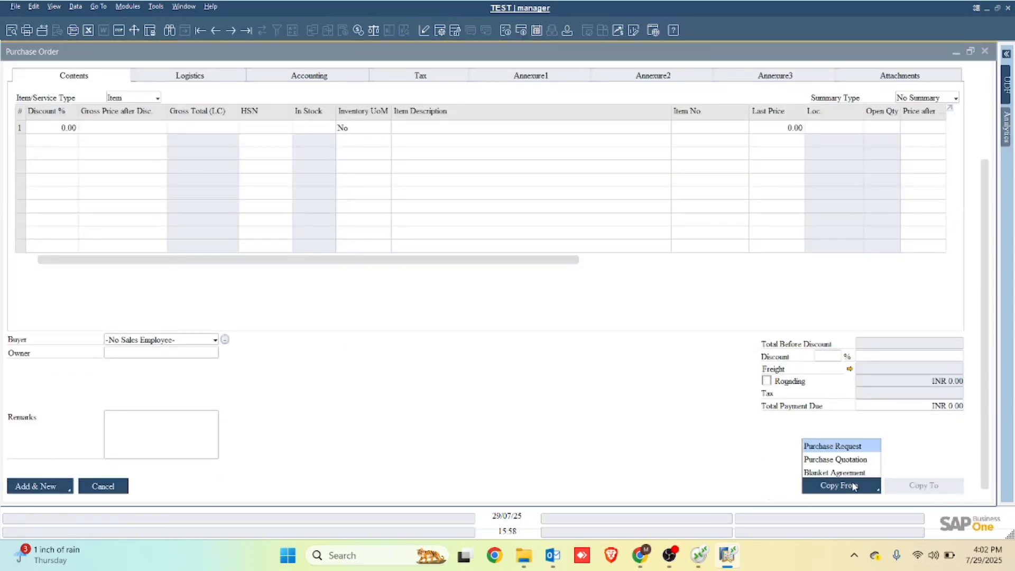
{"action": "left_click", "coordinate": [842, 449]}
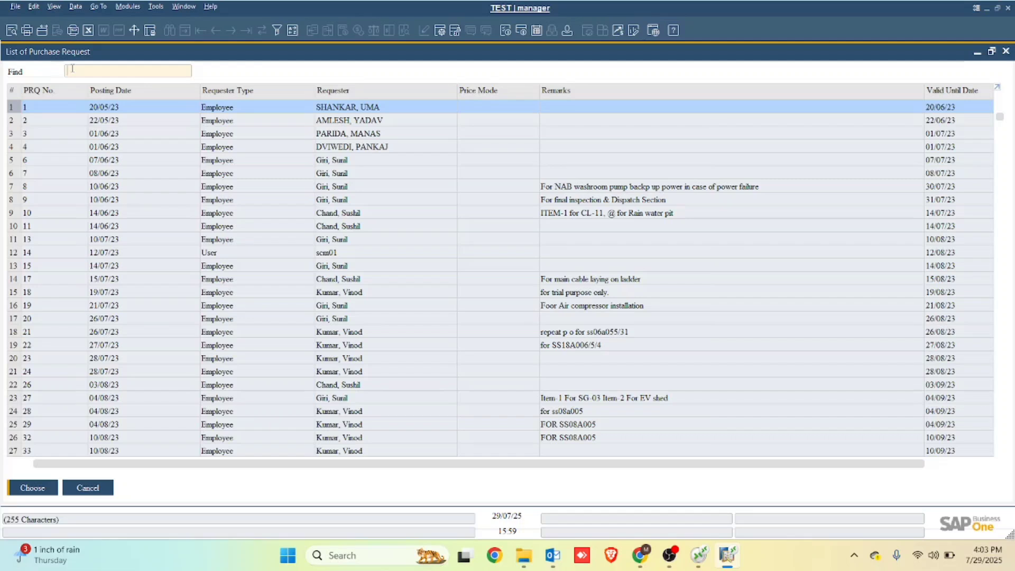
Sort the list of purchase requests by requester, then by PRQ number in descending order
{"action": "double_click", "coordinate": [400, 94]}
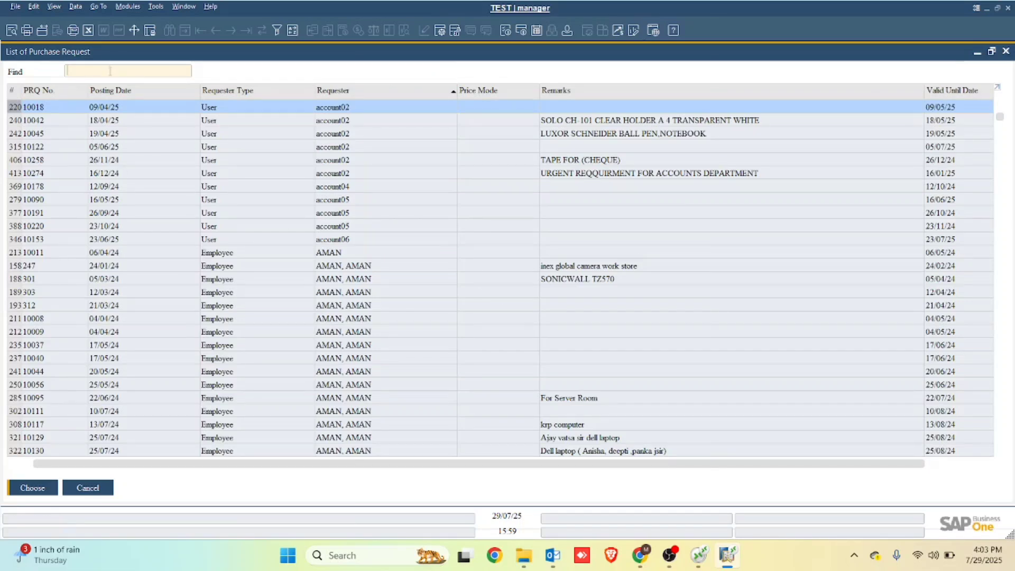
{"action": "double_click", "coordinate": [39, 91]}
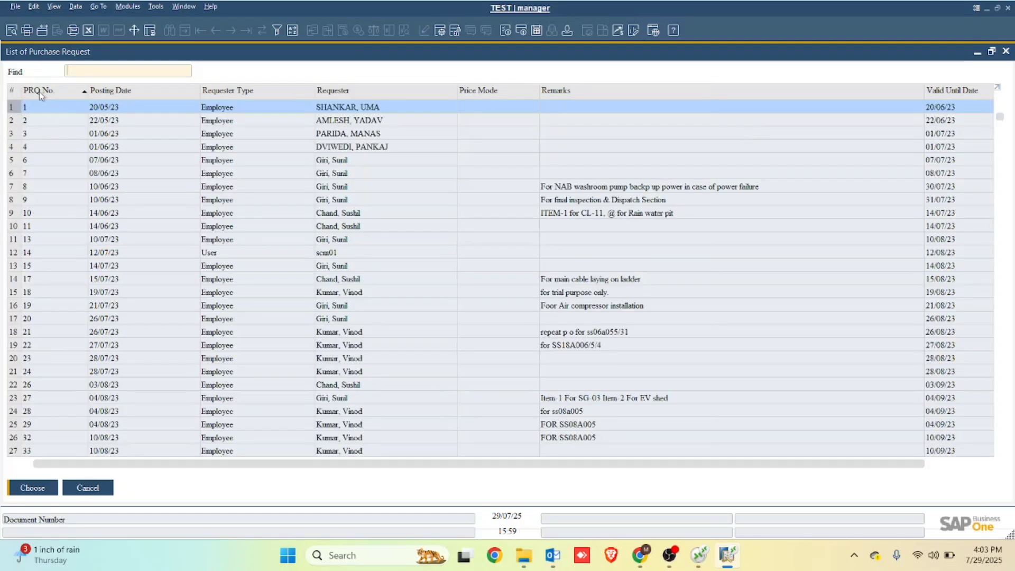
{"action": "double_click", "coordinate": [39, 91]}
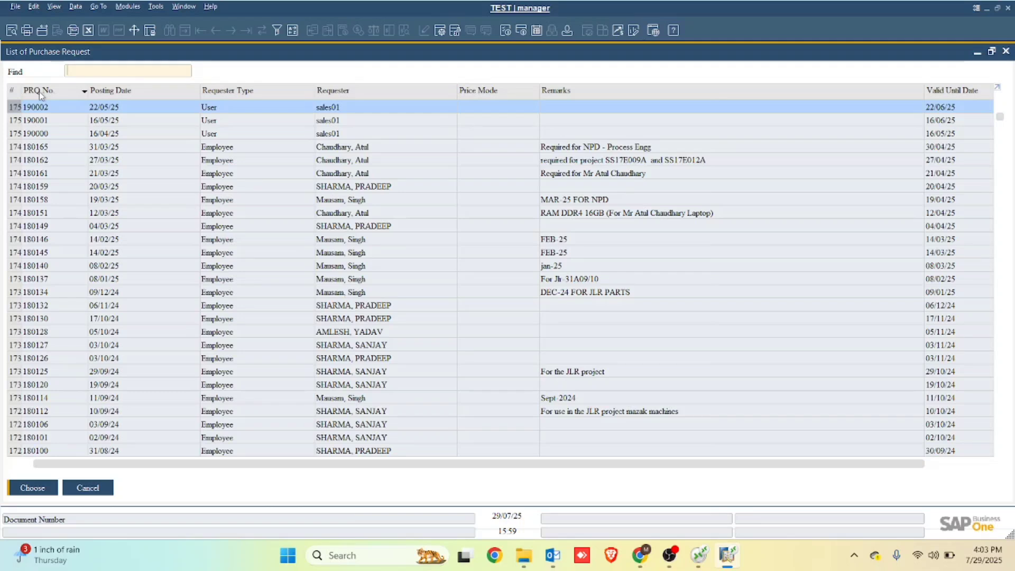
{"action": "double_click", "coordinate": [39, 91]}
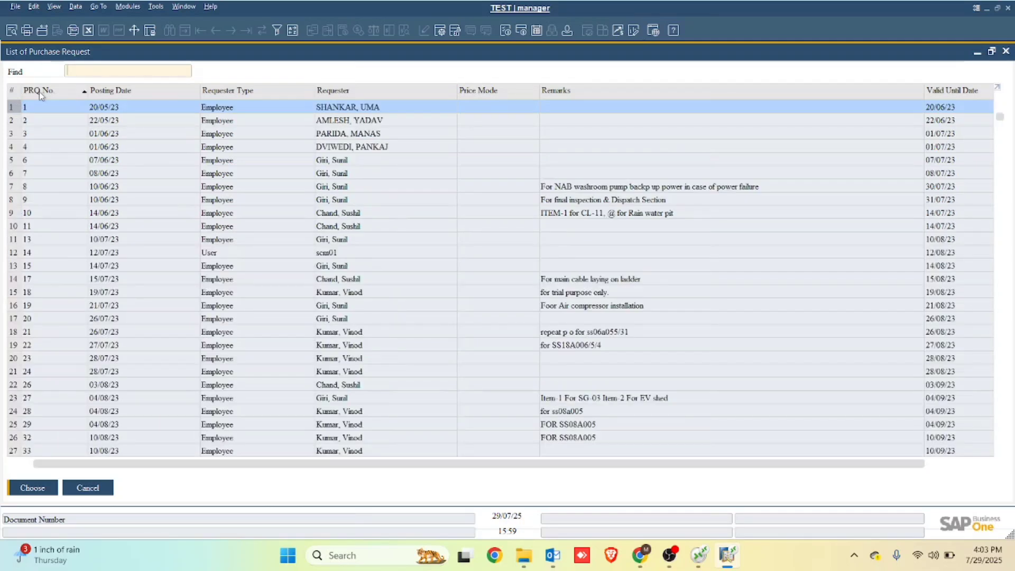
{"action": "double_click", "coordinate": [39, 91]}
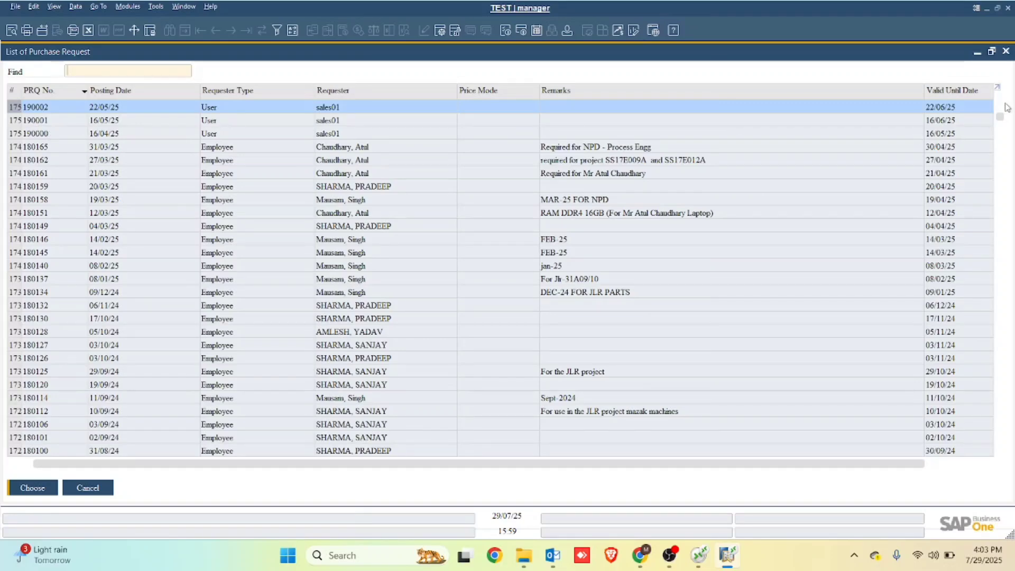
Search the list of purchase requests for number 170816
{"action": "left_click_drag", "start_coordinate": [1000, 121], "coordinate": [999, 135]}
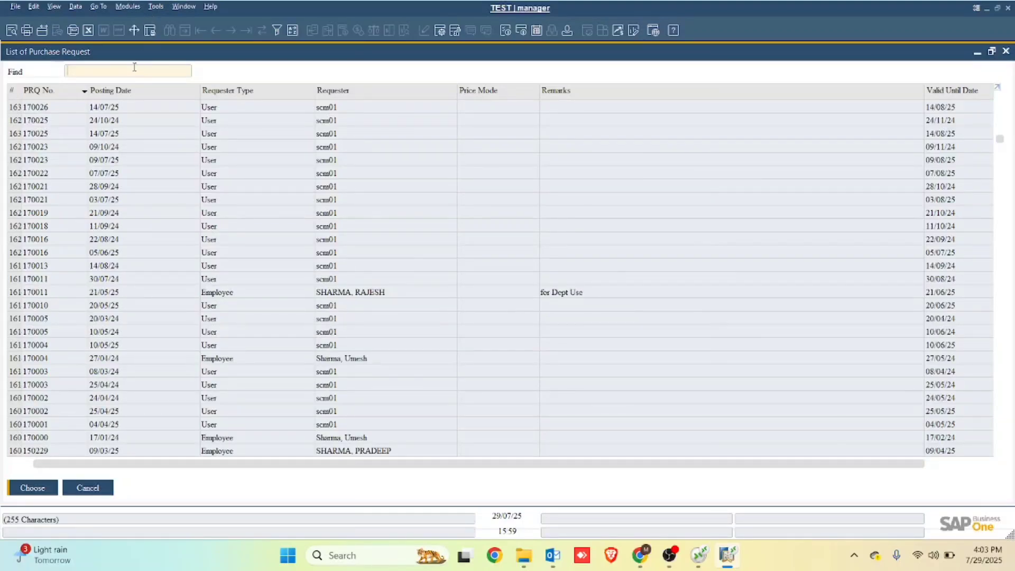
{"action": "type", "text": "17"}
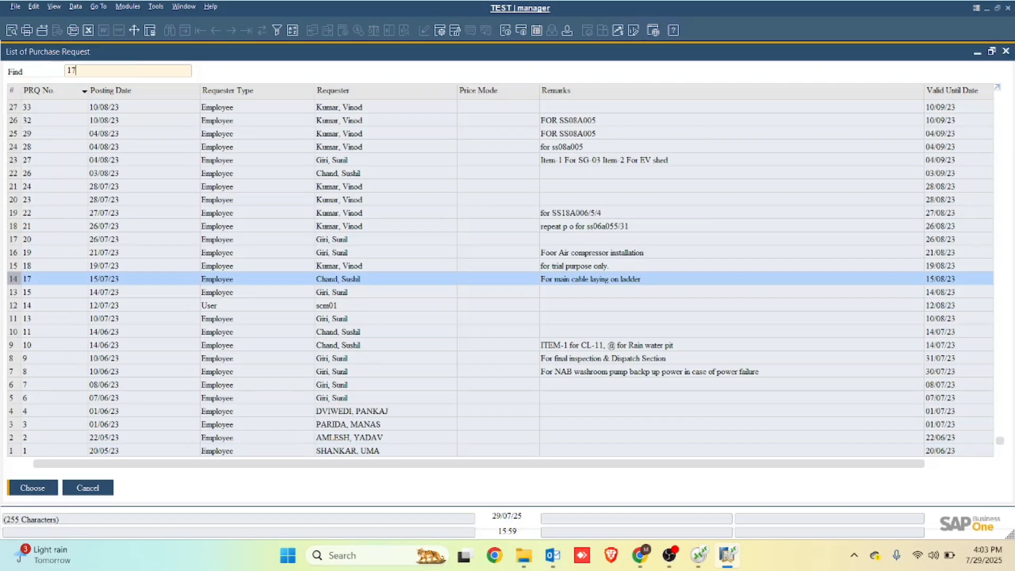
{"action": "type", "text": "08"}
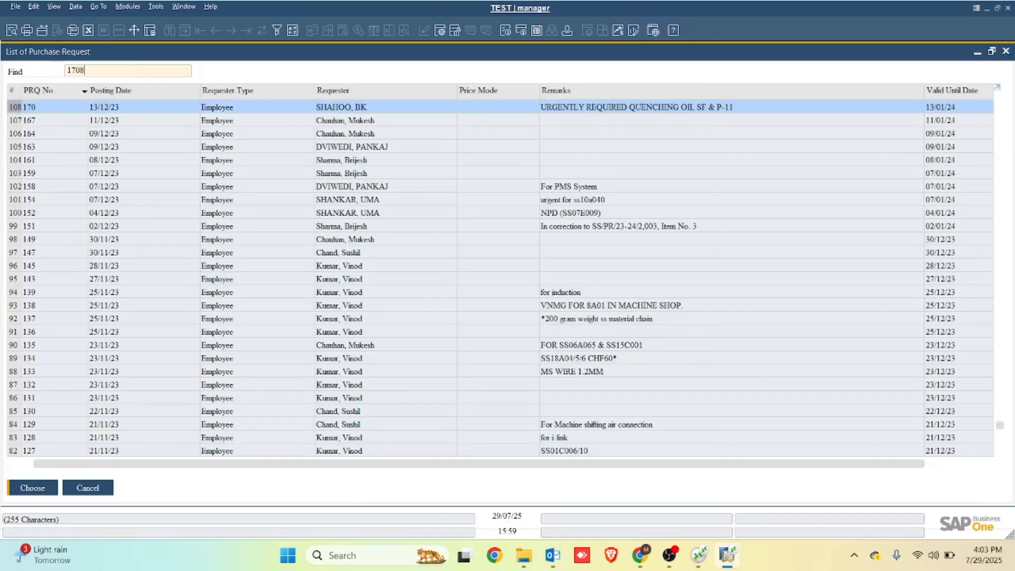
{"action": "type", "text": "16"}
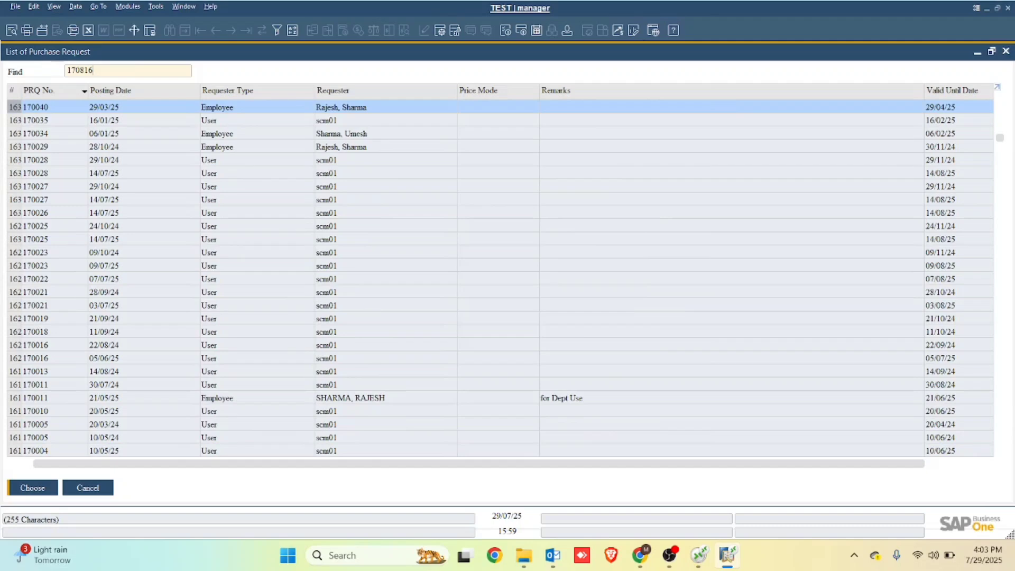
Look up the document number of the last saved purchase request, keeping the purchase order's request list open
{"action": "left_click", "coordinate": [991, 52]}
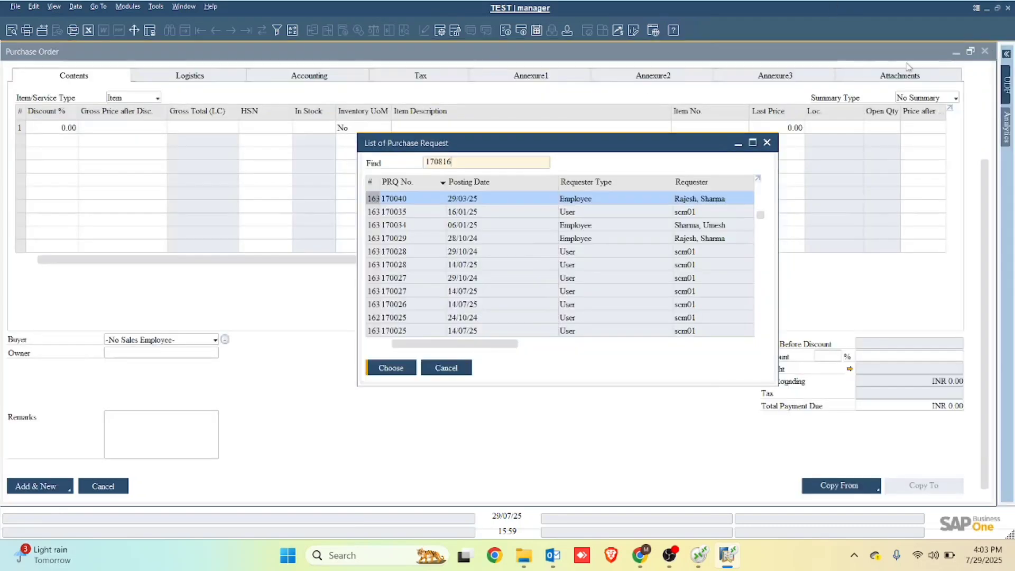
{"action": "left_click", "coordinate": [970, 51]}
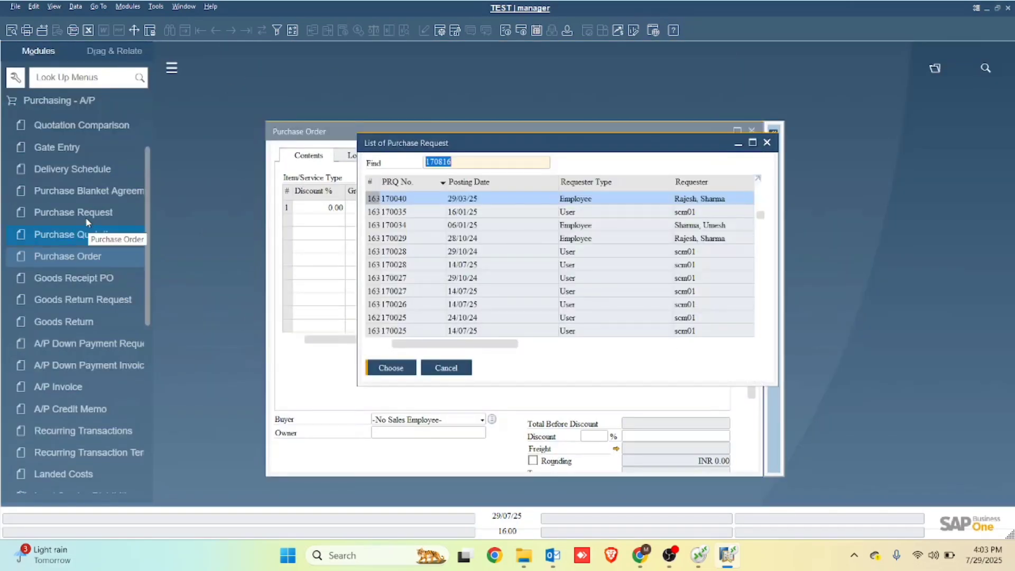
{"action": "left_click", "coordinate": [85, 217]}
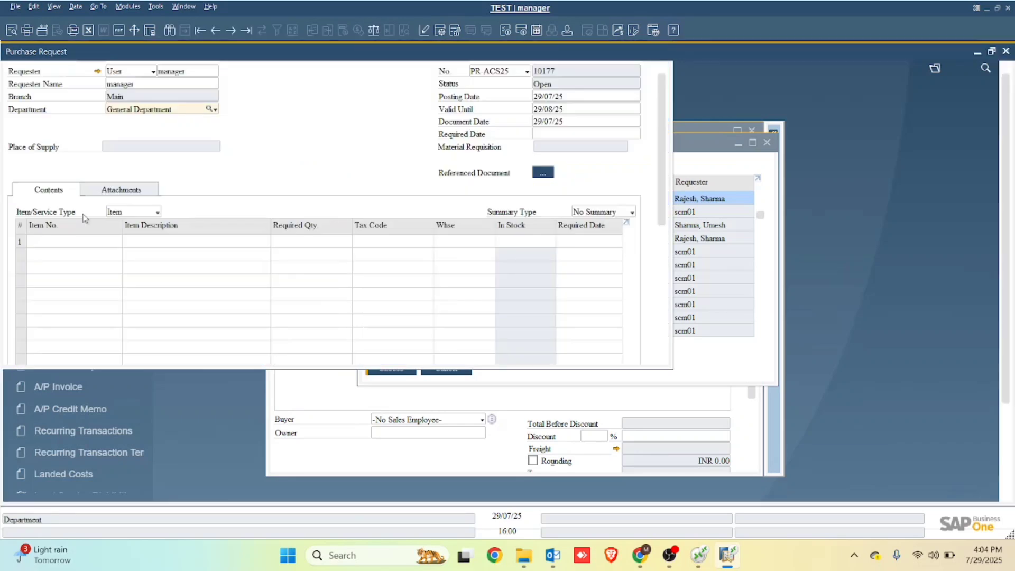
{"action": "key", "text": "ctrl+Page_Up"}
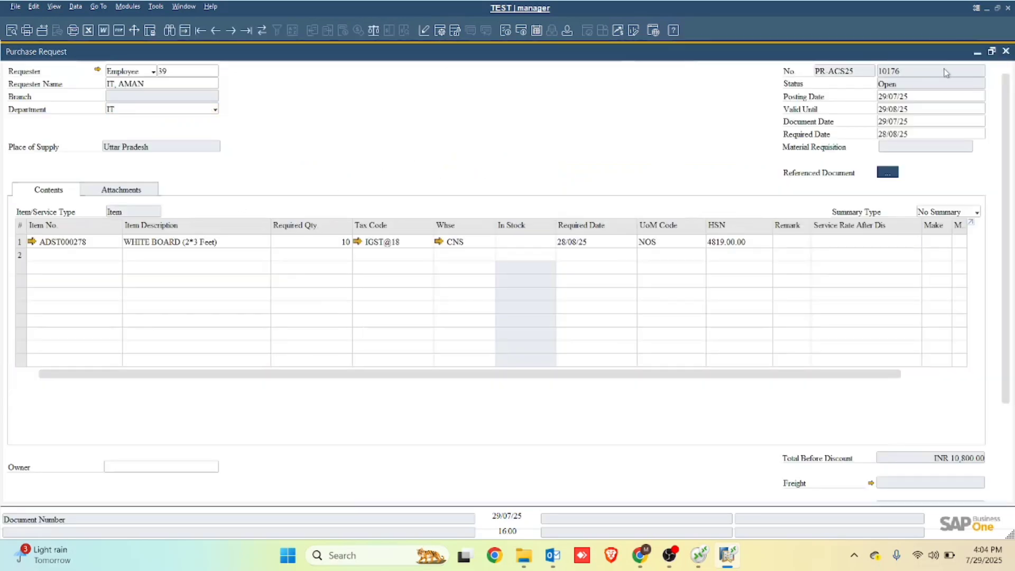
{"action": "left_click", "coordinate": [977, 52]}
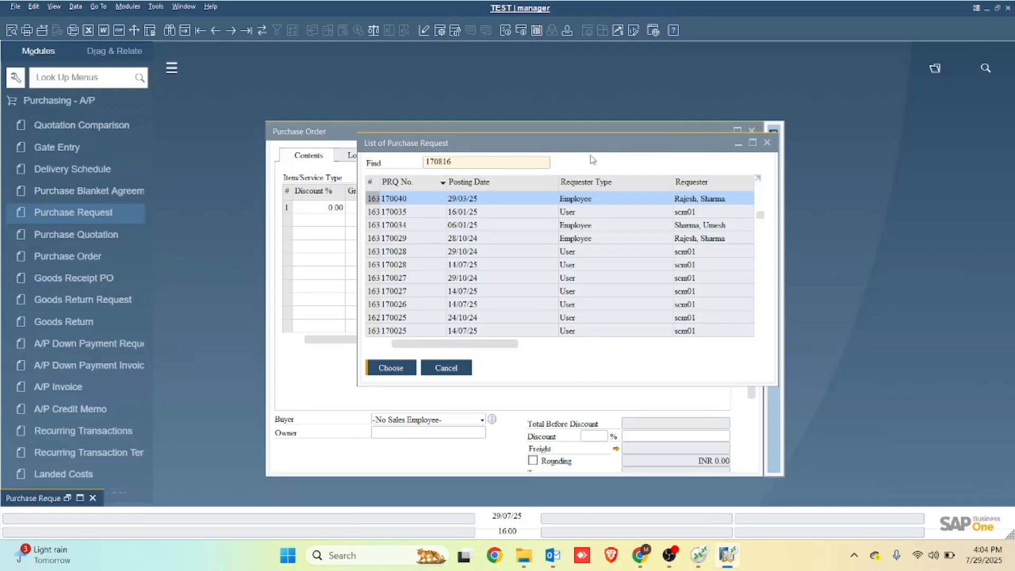
Search the list of purchase requests for 10176 and choose the request dated 29/07/25
{"action": "left_click", "coordinate": [463, 167]}
{"action": "key", "text": "BackSpace"}
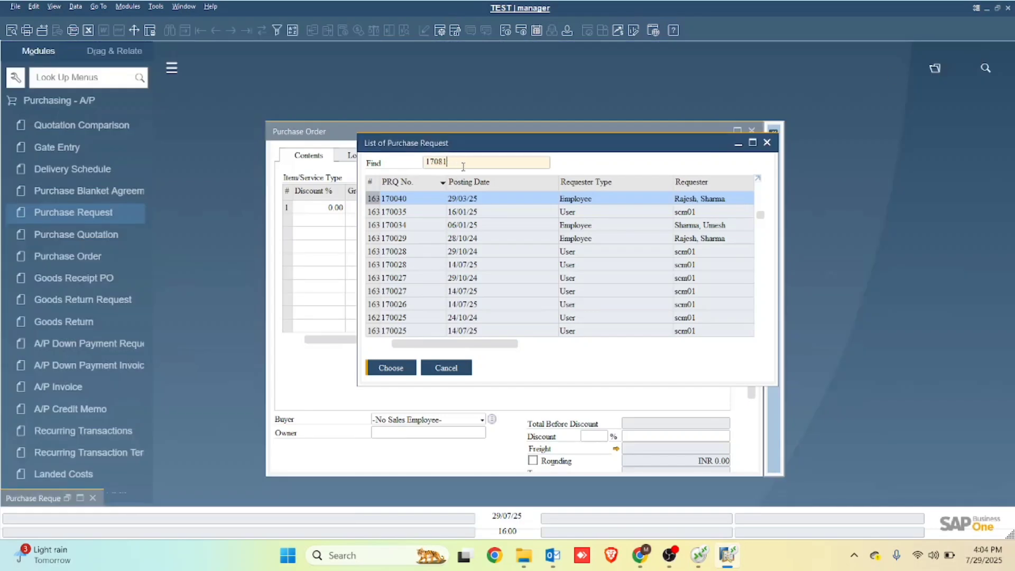
{"action": "key", "text": "BackSpace"}
{"action": "key", "text": "BackSpace"}
{"action": "key", "text": "BackSpace"}
{"action": "key", "text": "BackSpace"}
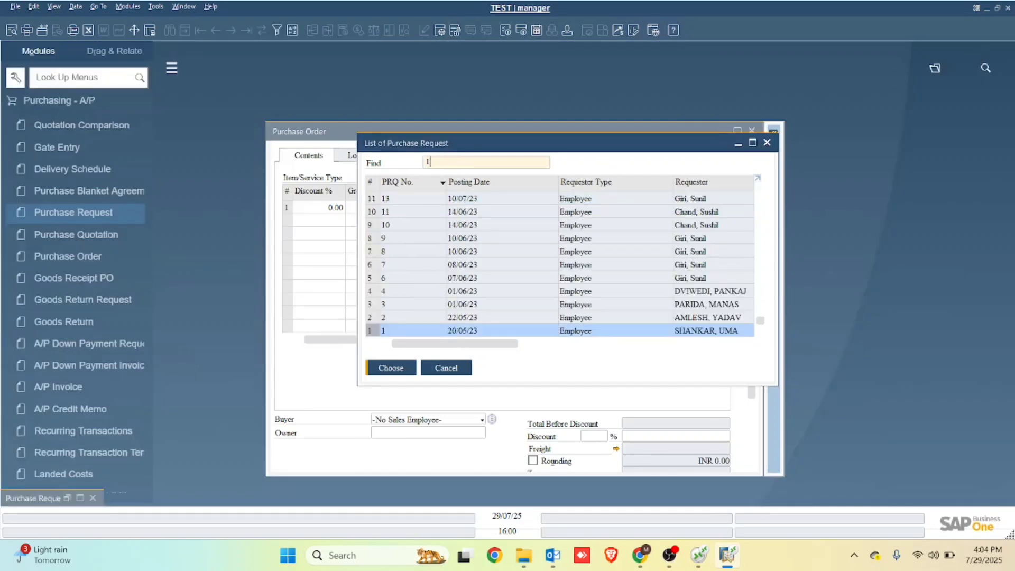
{"action": "type", "text": "0176"}
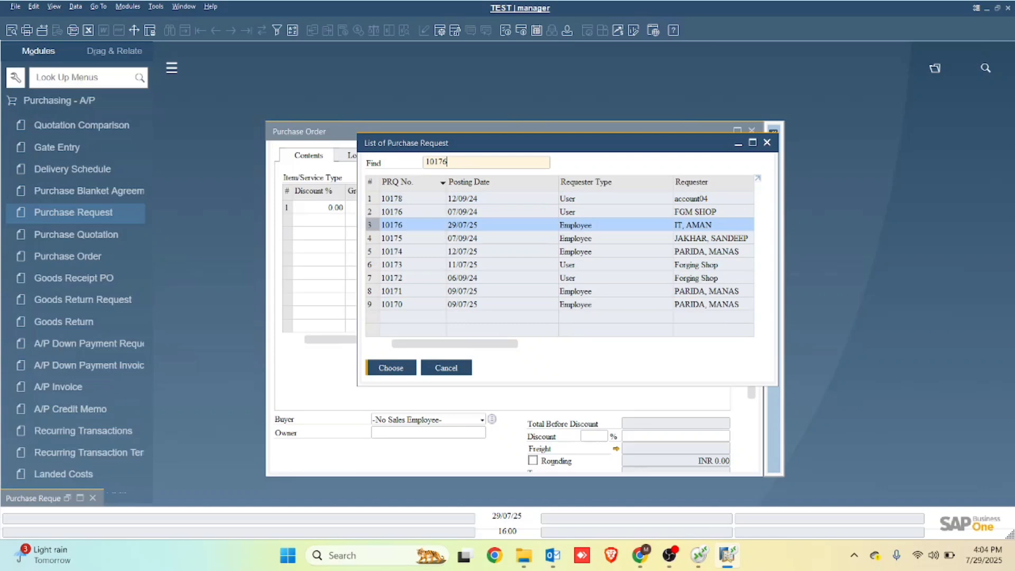
{"action": "key", "text": "Return"}
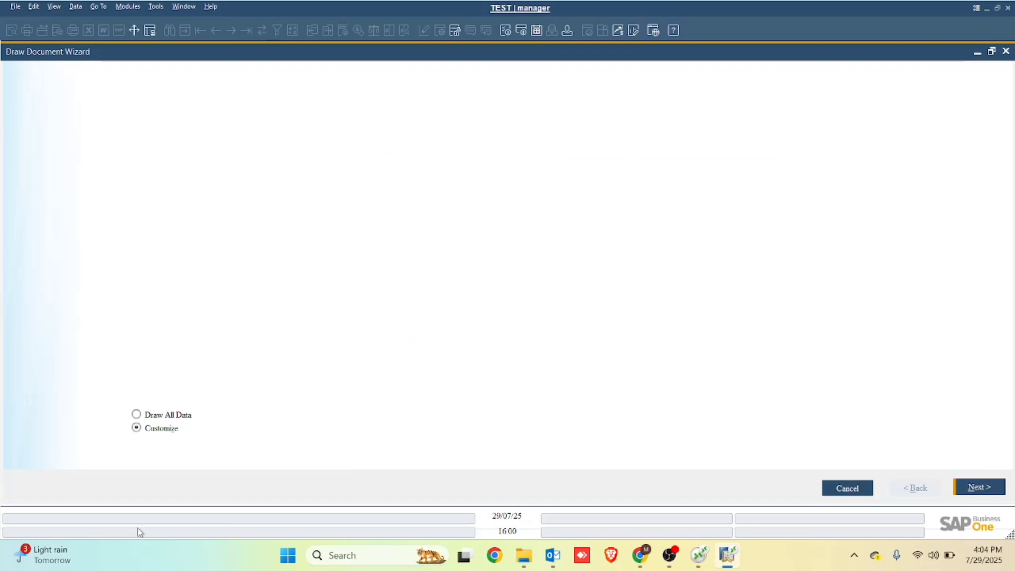
Draw all data from the purchase request into the purchase order, accepting the CGST@18 tax code for all rows
{"action": "left_click", "coordinate": [147, 418]}
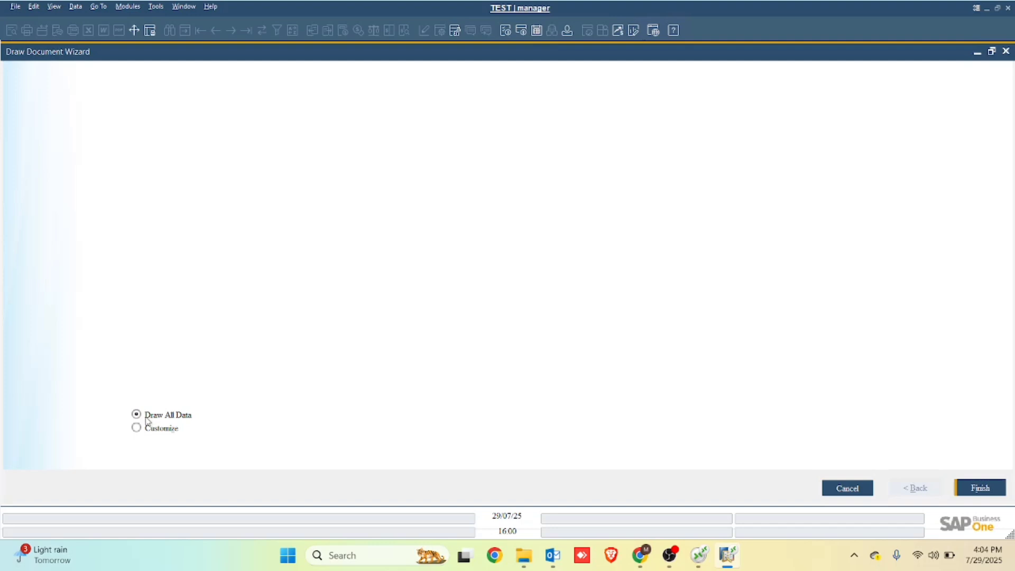
{"action": "left_click", "coordinate": [149, 435]}
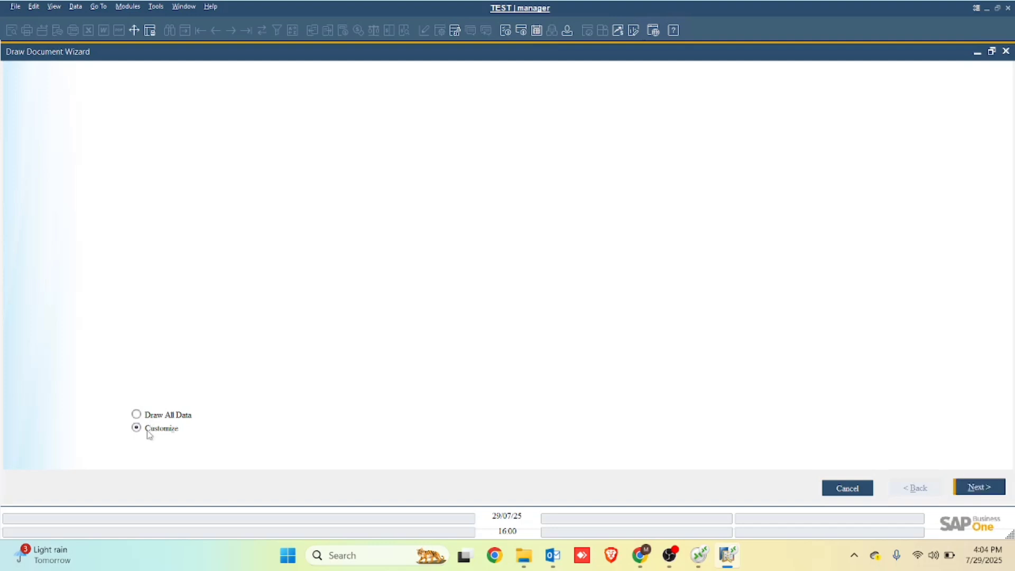
{"action": "left_click", "coordinate": [148, 417]}
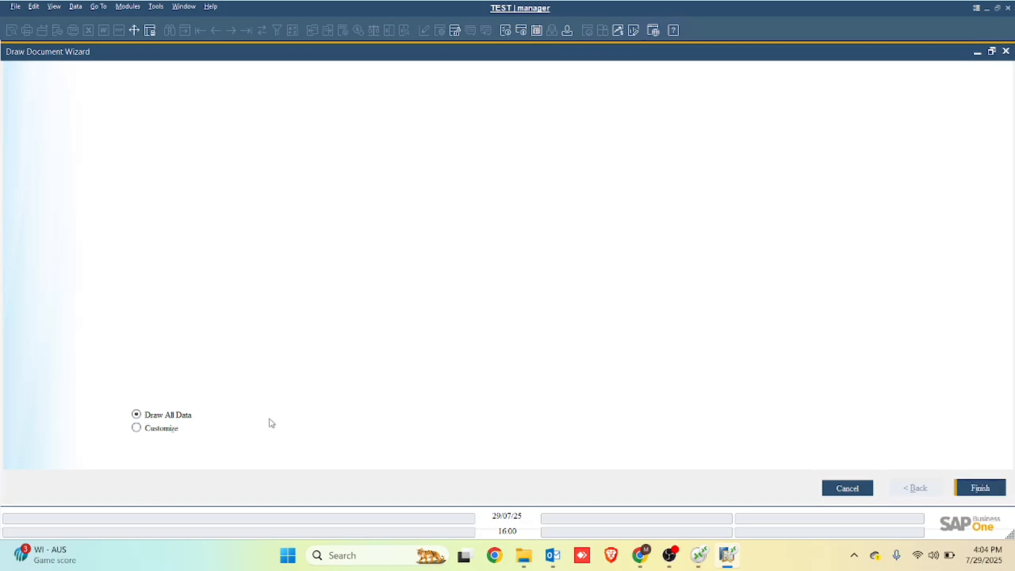
{"action": "left_click", "coordinate": [980, 488]}
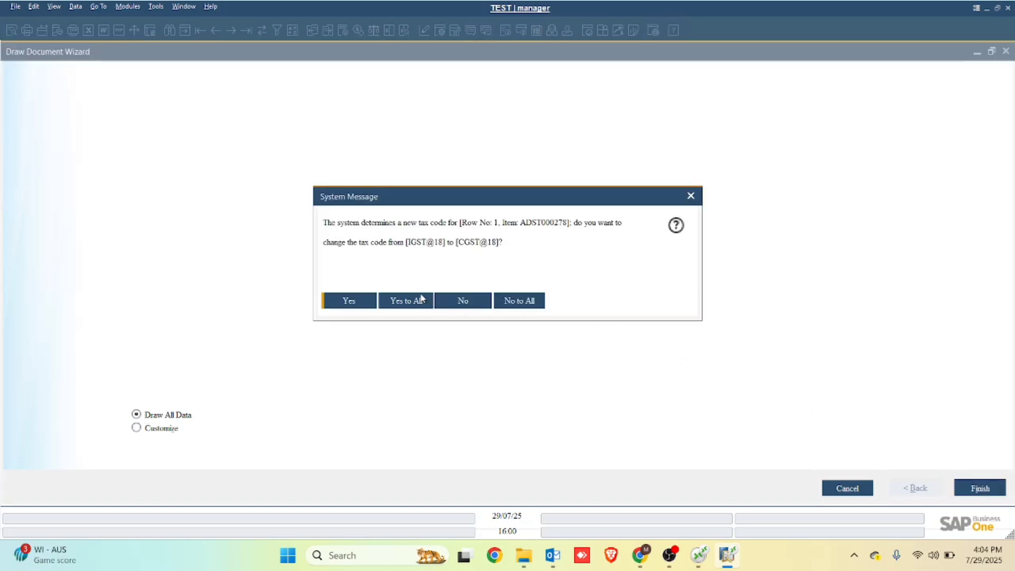
{"action": "left_click", "coordinate": [420, 299]}
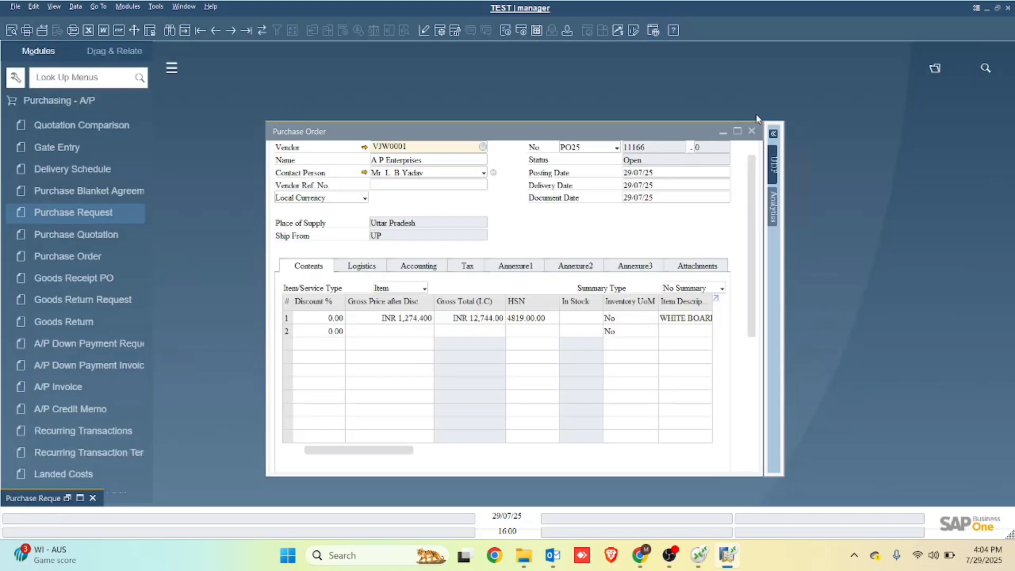
Add the purchase order, then check its saved record and close the open purchasing documents
{"action": "left_click", "coordinate": [736, 132]}
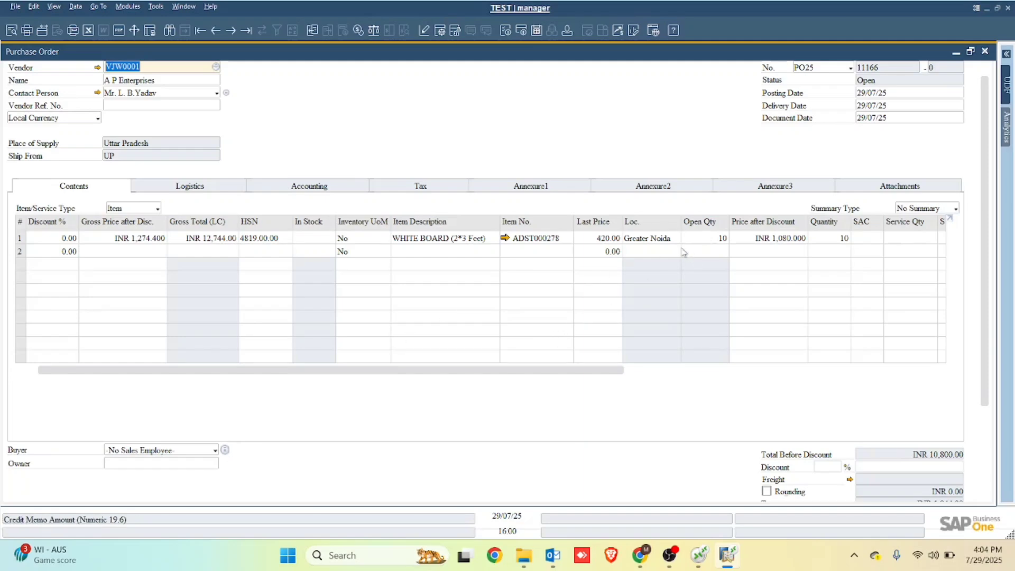
{"action": "key", "text": "Return"}
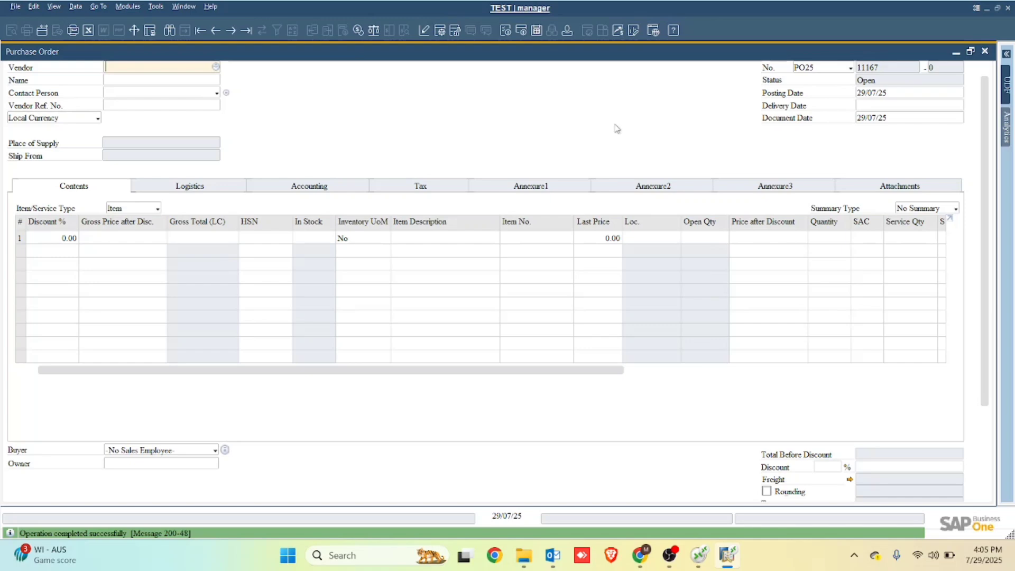
{"action": "key", "text": "Page_Up"}
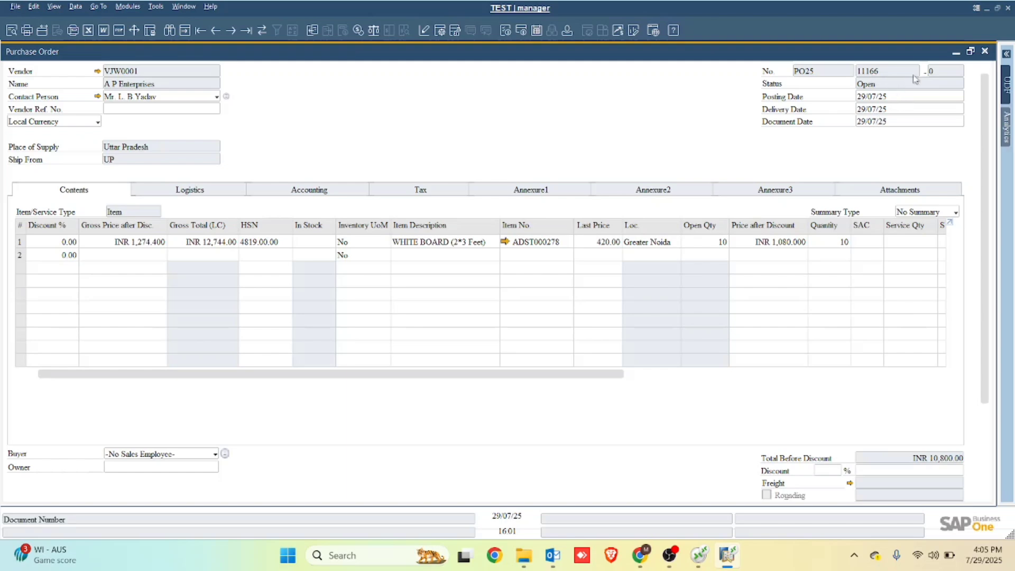
{"action": "left_click", "coordinate": [984, 52]}
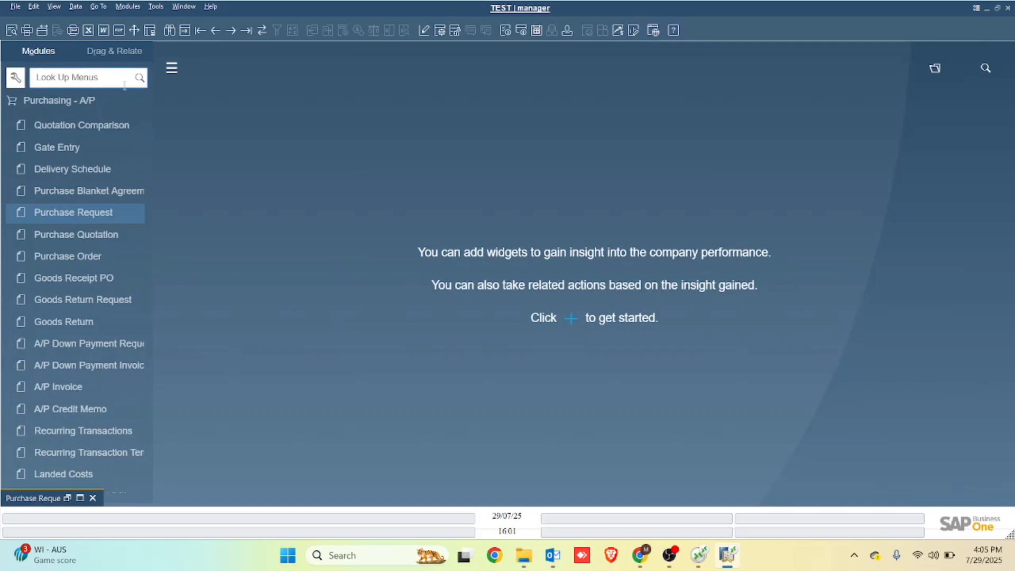
{"action": "left_click", "coordinate": [93, 496]}
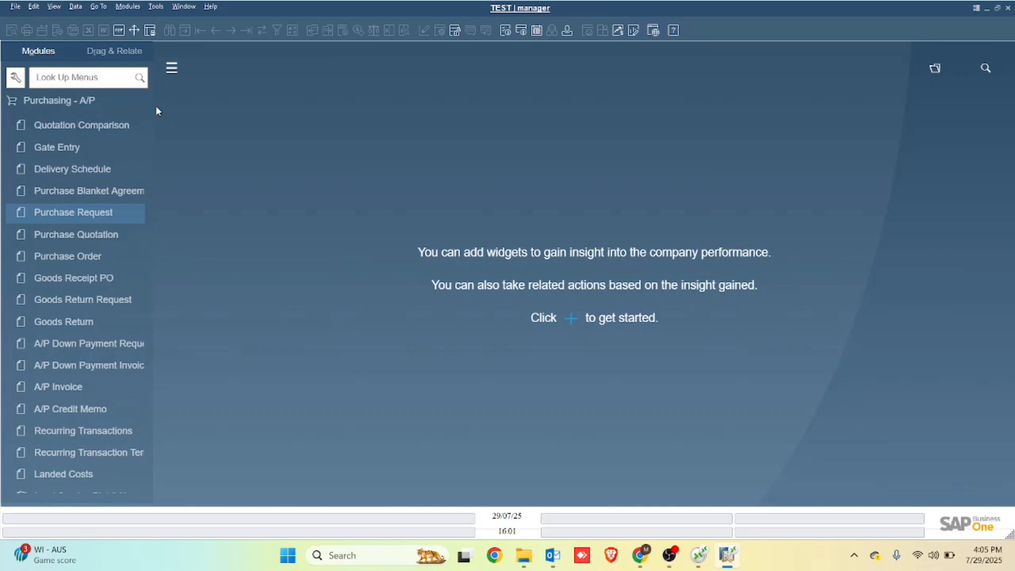
Open a new Goods Receipt PO and select A P Enterprises (VJW0001) as the vendor
{"action": "left_click", "coordinate": [86, 76]}
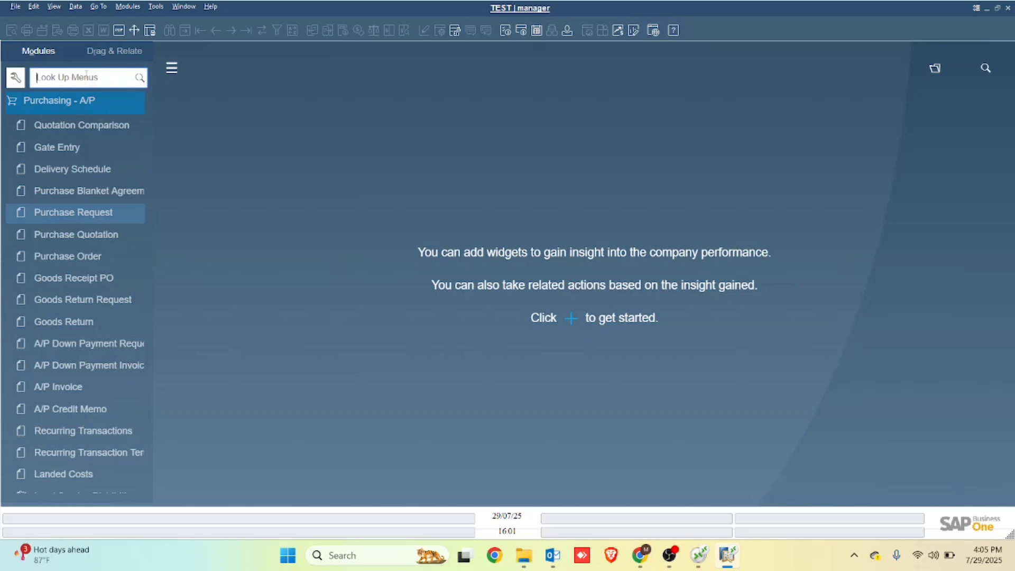
{"action": "type", "text": "good"}
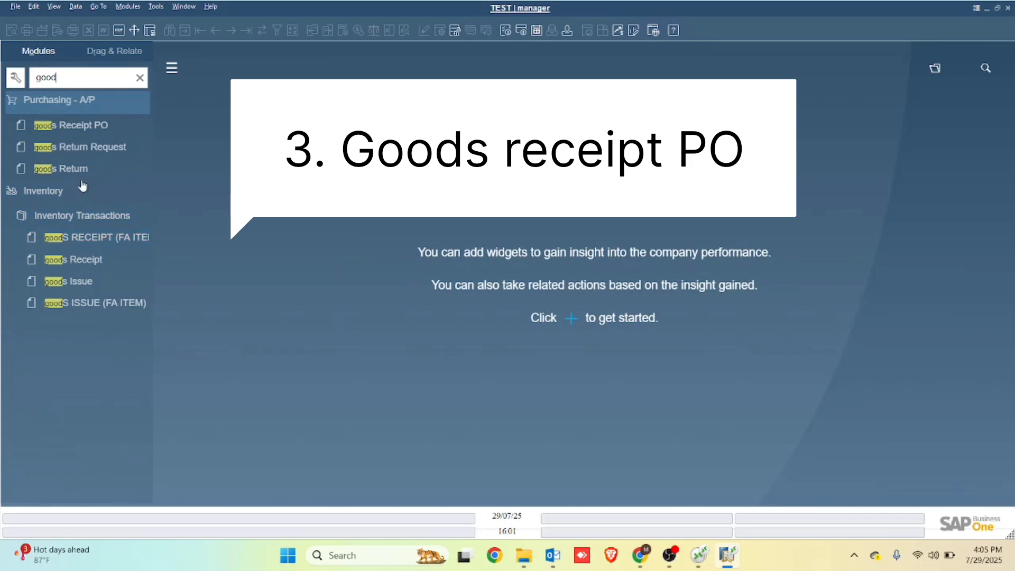
{"action": "left_click", "coordinate": [66, 128]}
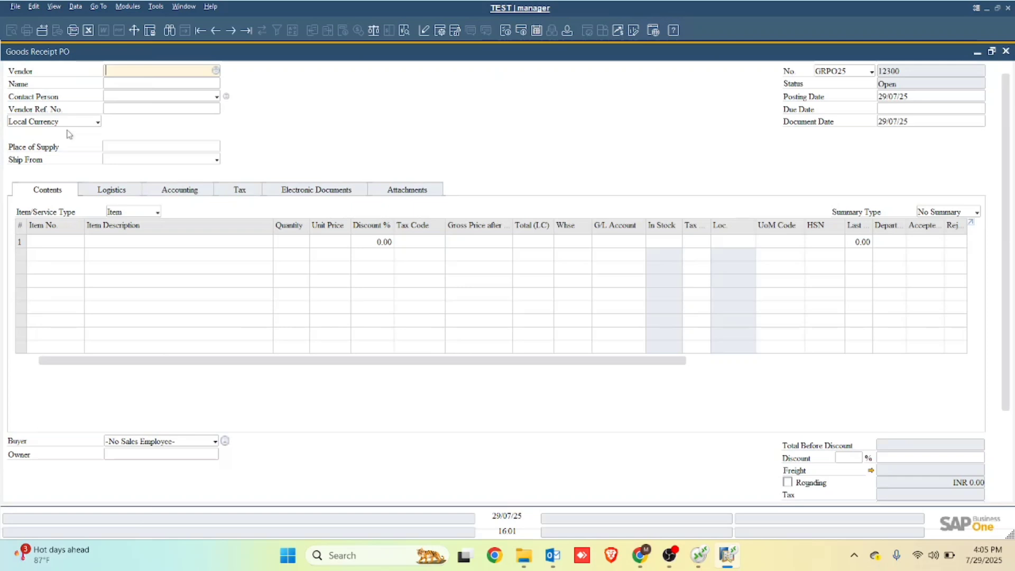
{"action": "key", "text": "Tab"}
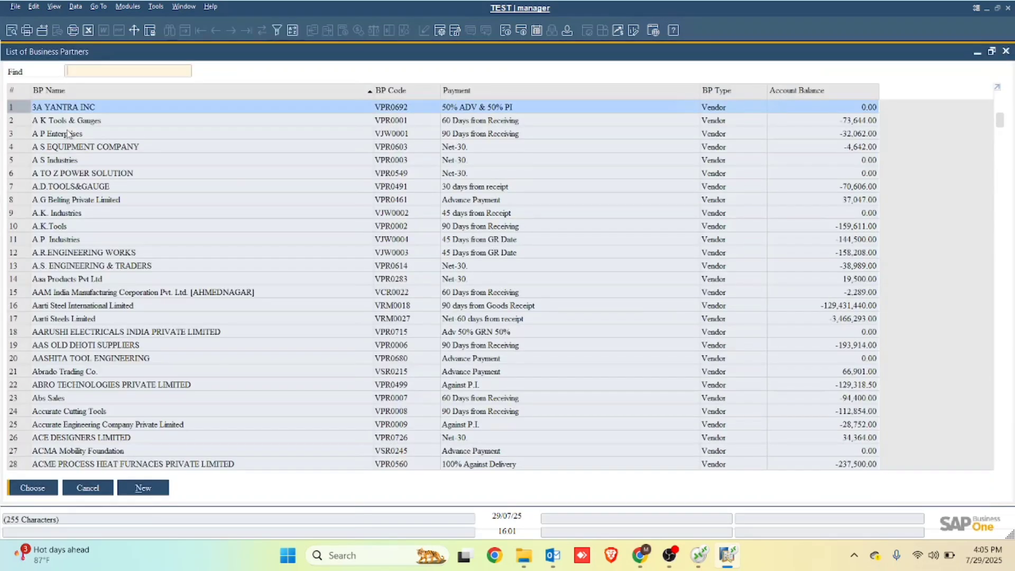
{"action": "key", "text": "Down"}
{"action": "key", "text": "Down"}
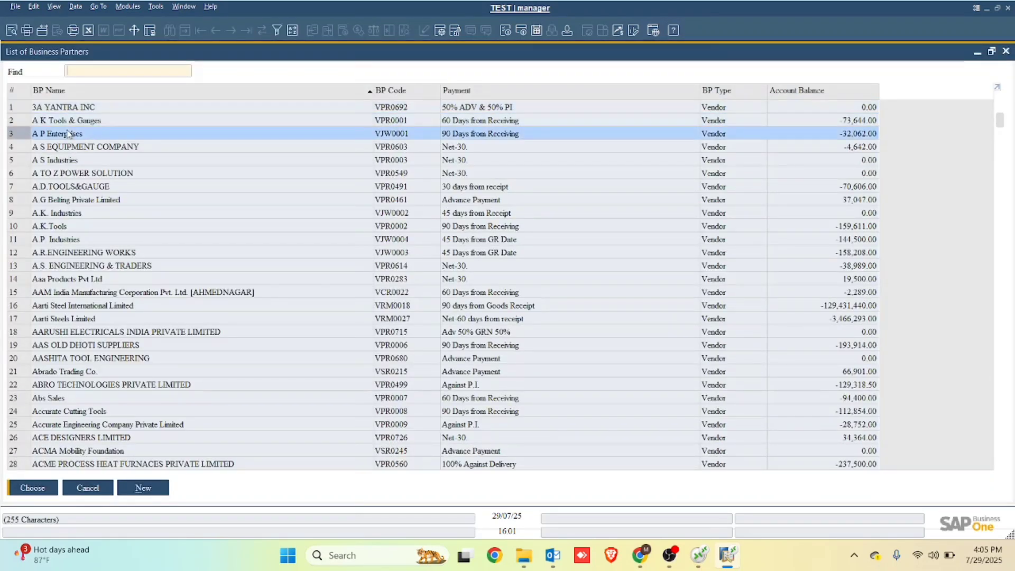
{"action": "key", "text": "Return"}
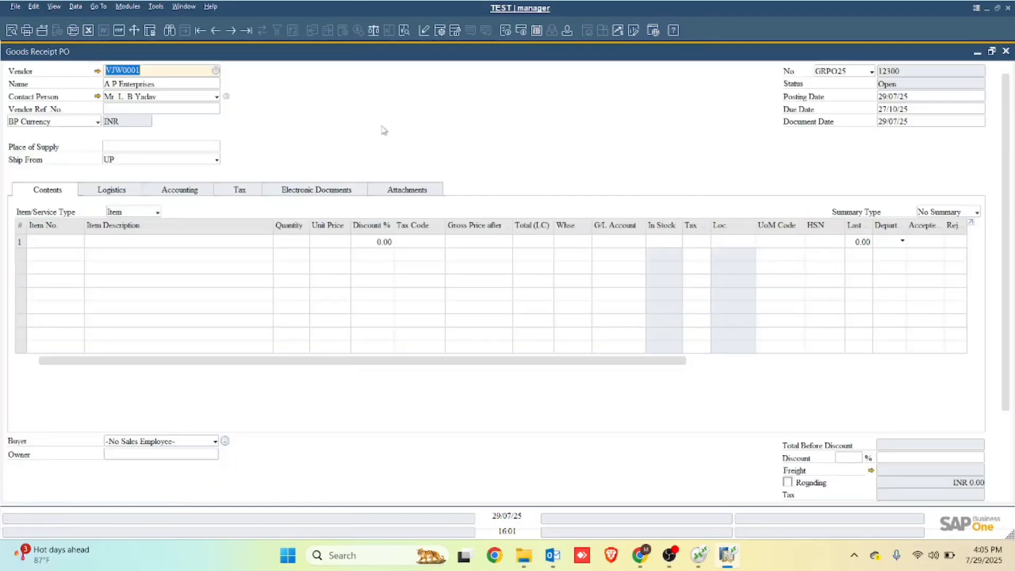
Start copying from Purchase Orders into the goods receipt, sorting the list by date and choosing order 11166
{"action": "left_click_drag", "start_coordinate": [1005, 129], "coordinate": [1012, 259]}
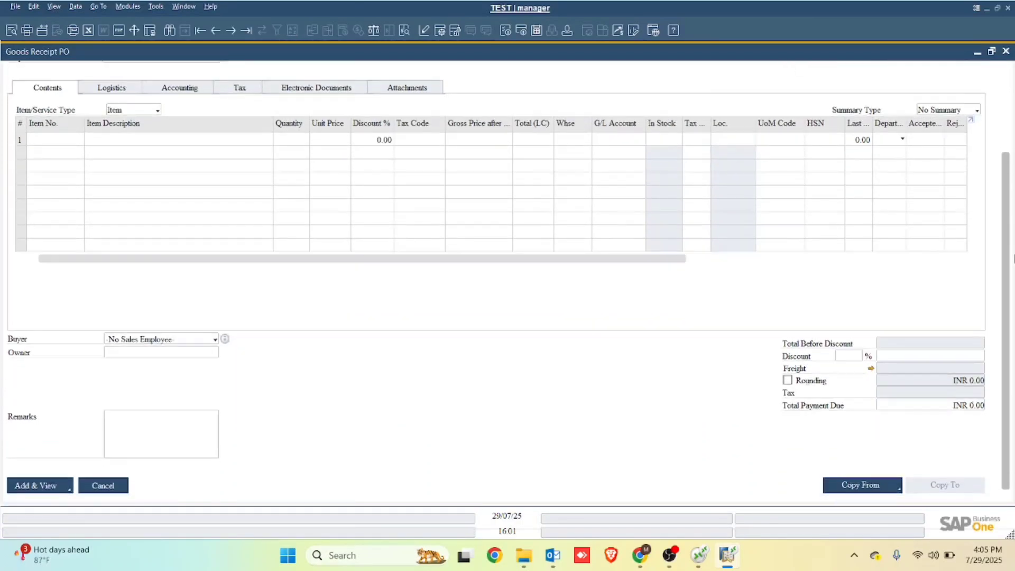
{"action": "left_click", "coordinate": [866, 486]}
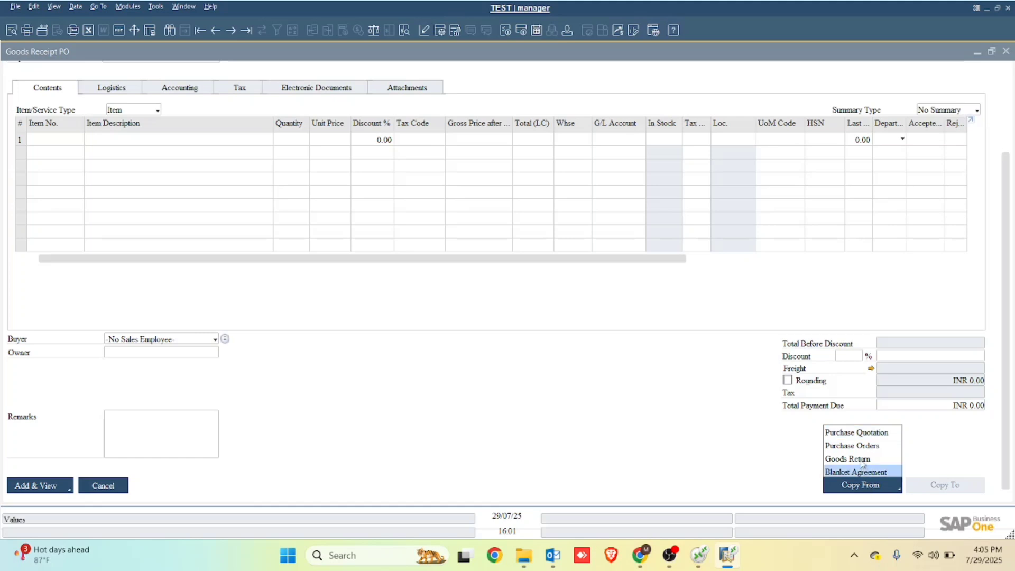
{"action": "left_click", "coordinate": [848, 445]}
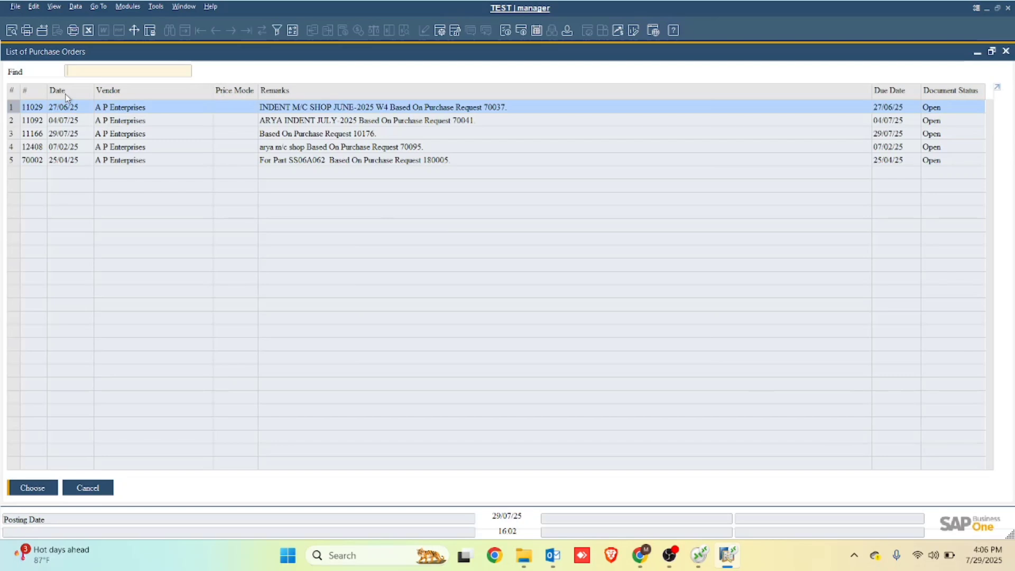
{"action": "double_click", "coordinate": [65, 94]}
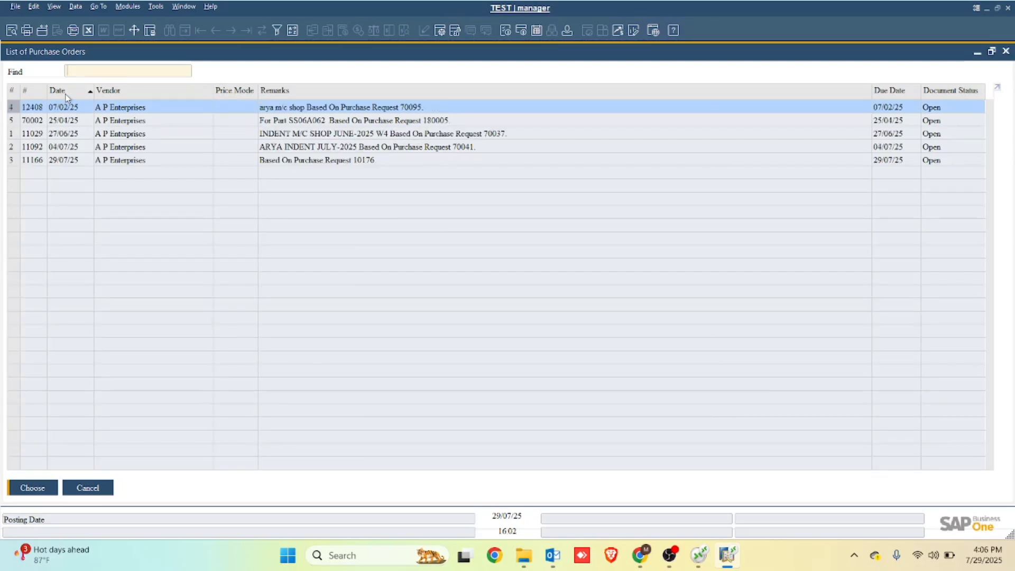
{"action": "left_click", "coordinate": [68, 161]}
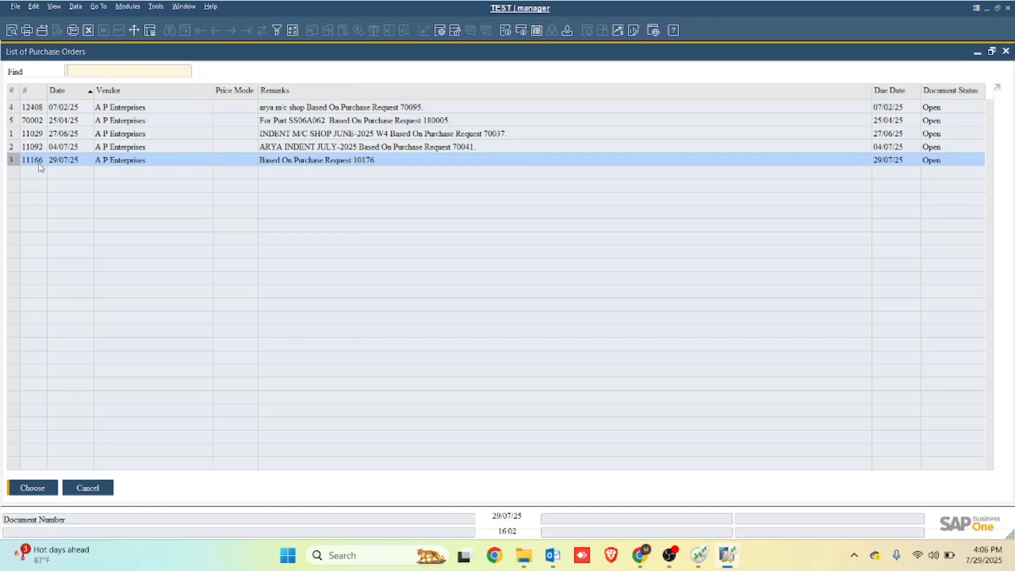
{"action": "double_click", "coordinate": [40, 164]}
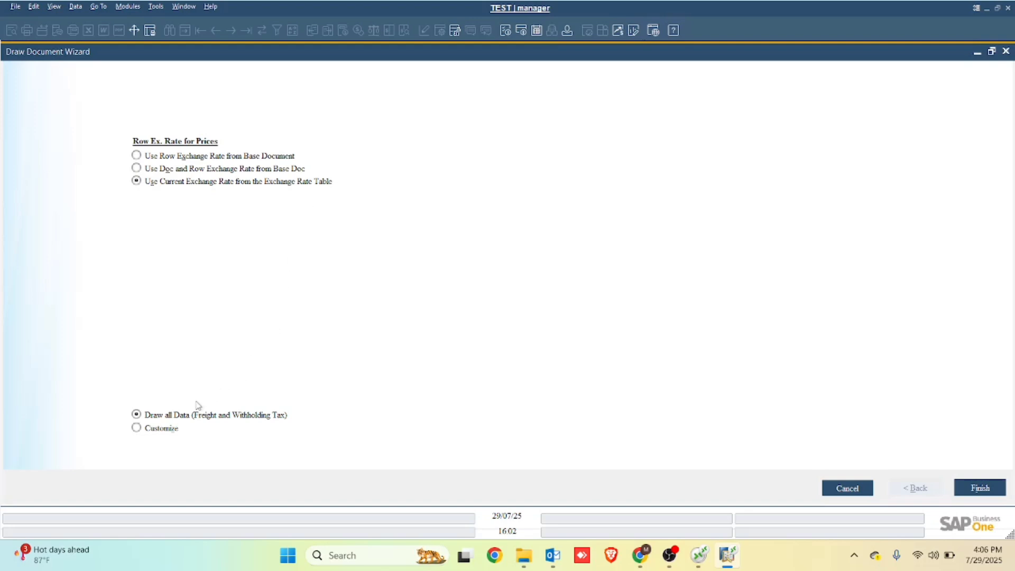
Finish drawing all data from the purchase order into the goods receipt and try to add it
{"action": "left_click", "coordinate": [965, 489]}
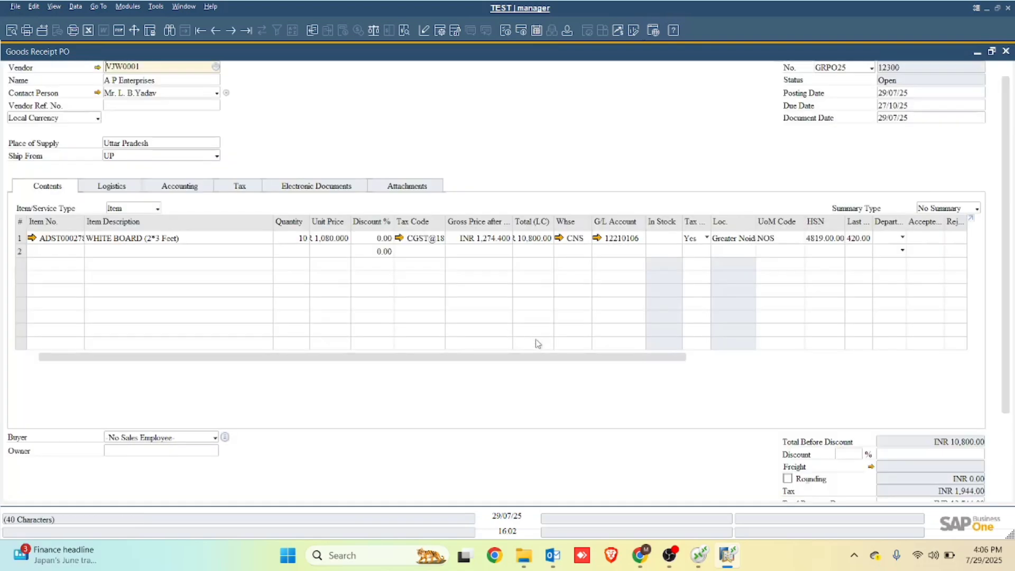
{"action": "key", "text": "Return"}
{"action": "key", "text": "Return"}
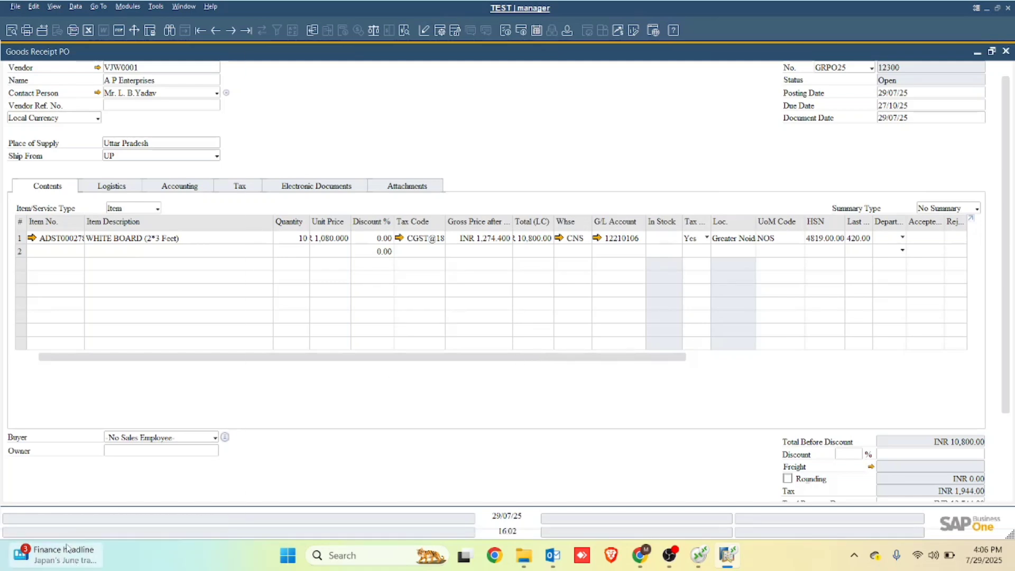
{"action": "key", "text": "super+w"}
{"action": "left_click", "coordinate": [716, 379]}
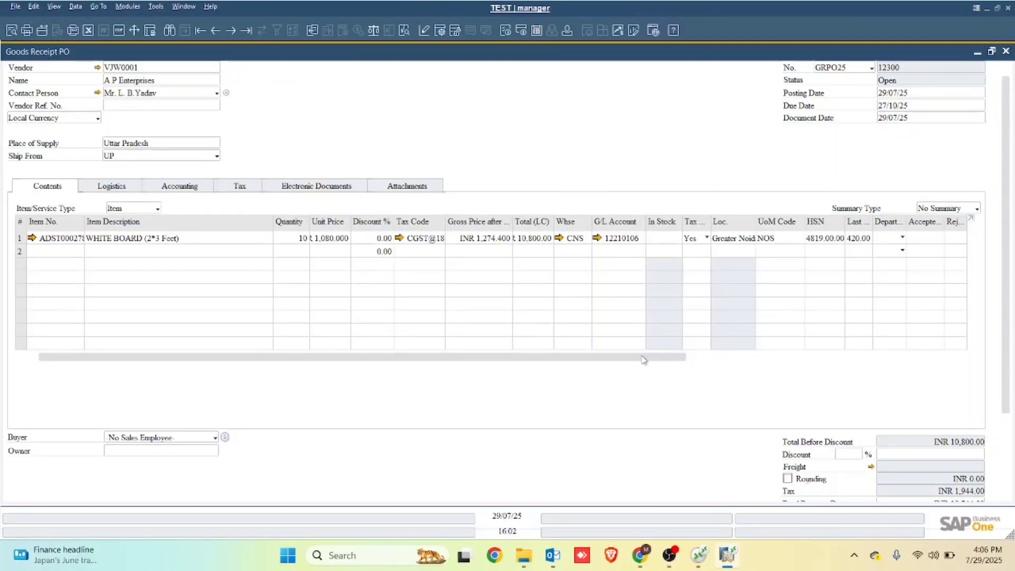
Set the white board row's department to Die Design and add the goods receipt
{"action": "left_click_drag", "start_coordinate": [643, 360], "coordinate": [758, 358]}
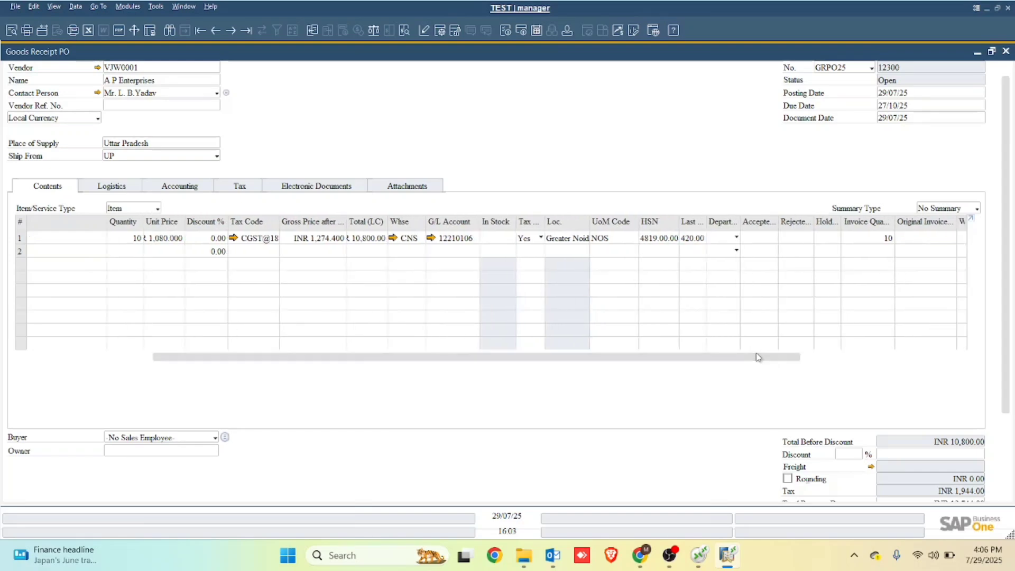
{"action": "left_click", "coordinate": [737, 237]}
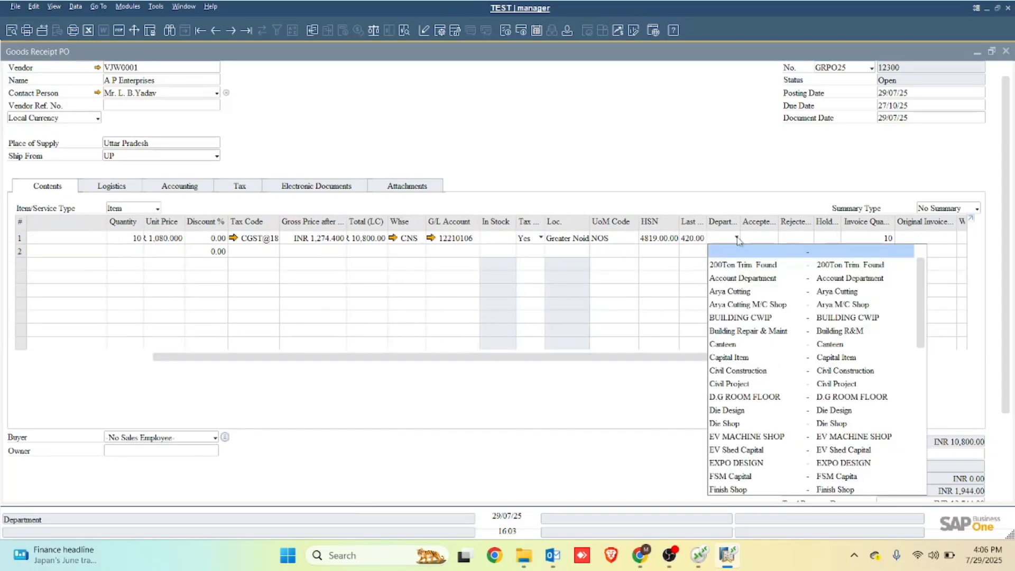
{"action": "left_click", "coordinate": [741, 410]}
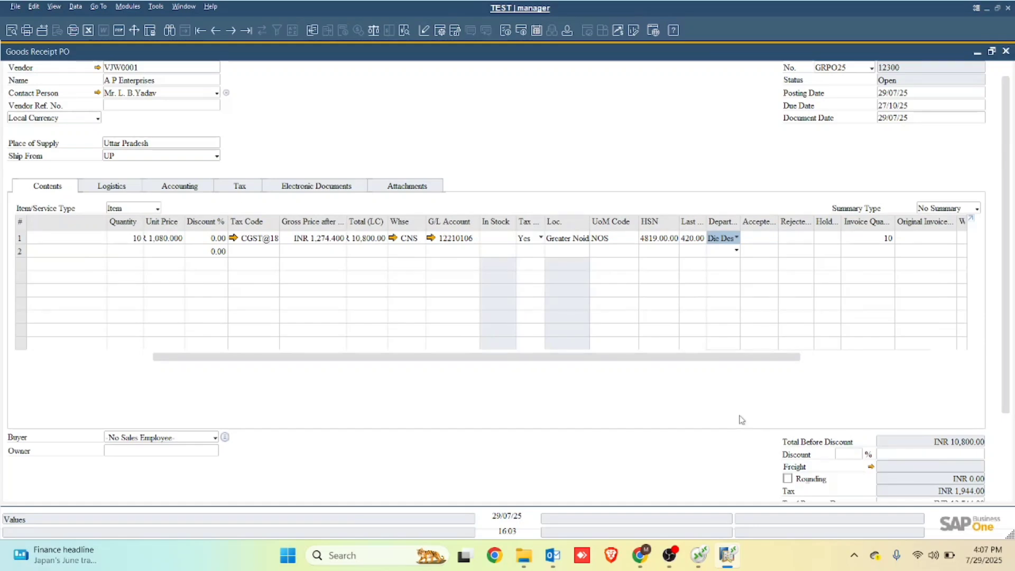
{"action": "key", "text": "Return"}
{"action": "key", "text": "Return"}
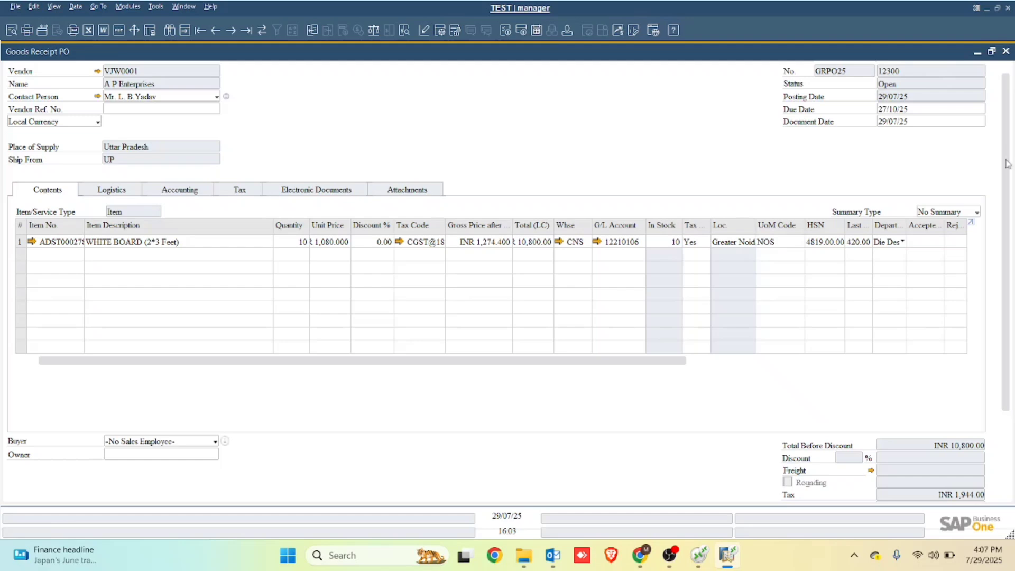
Review the saved goods receipt from its header to its totals and remarks, and minimize it
{"action": "scroll", "coordinate": [1007, 159], "scroll_direction": "down", "scroll_amount": 1}
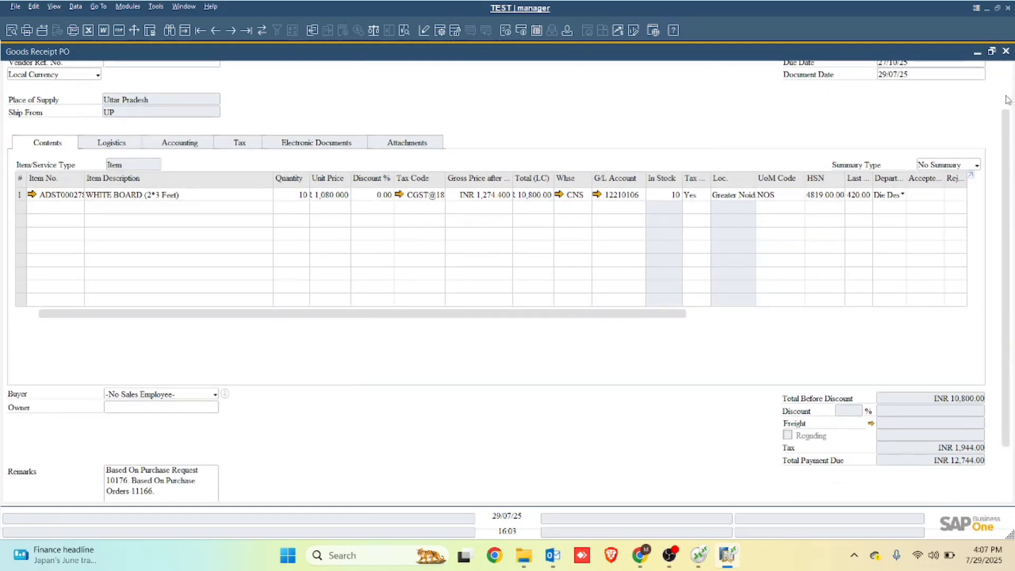
{"action": "scroll", "coordinate": [1007, 99], "scroll_direction": "up", "scroll_amount": 1}
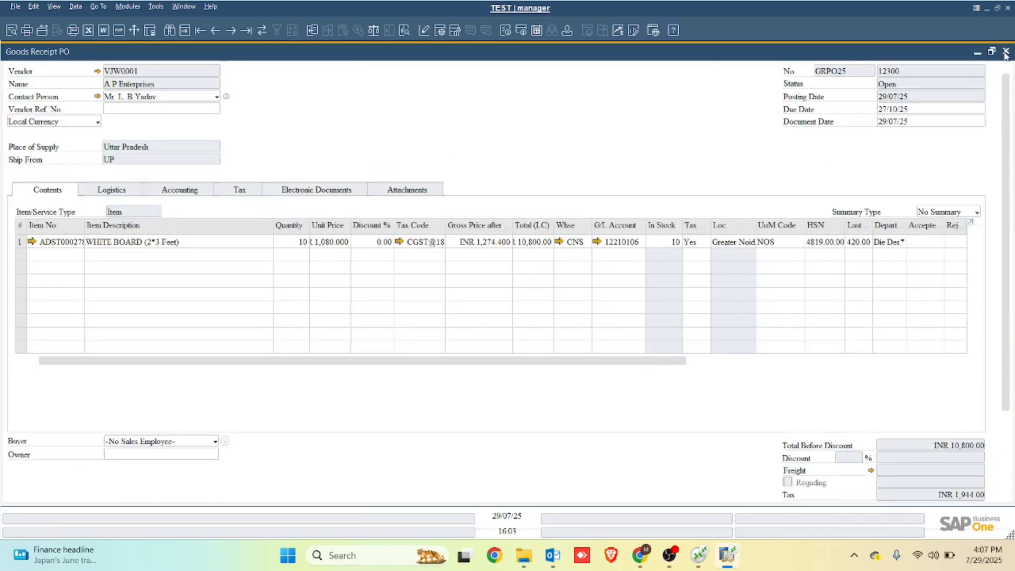
{"action": "left_click", "coordinate": [975, 55]}
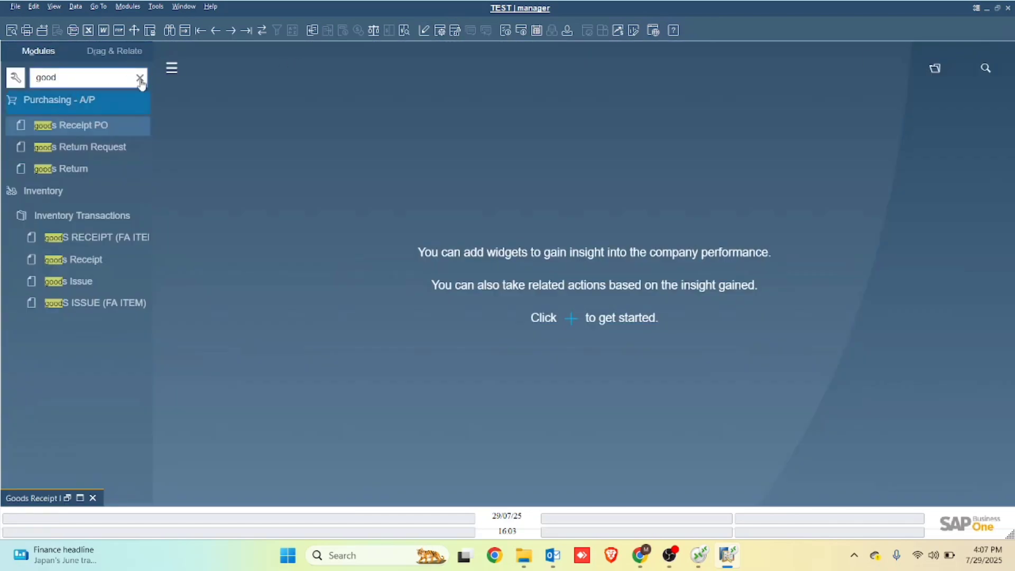
Open a new A/P Invoice and select A P Enterprises (VJW0001) as the vendor
{"action": "left_click", "coordinate": [118, 78]}
{"action": "type", "text": "a/p"}
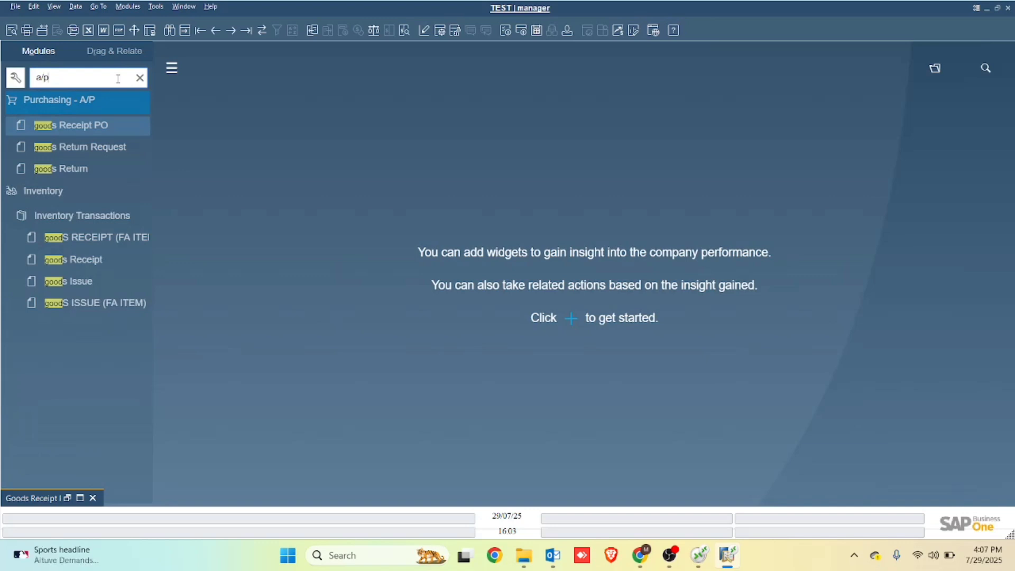
{"action": "left_click", "coordinate": [81, 171]}
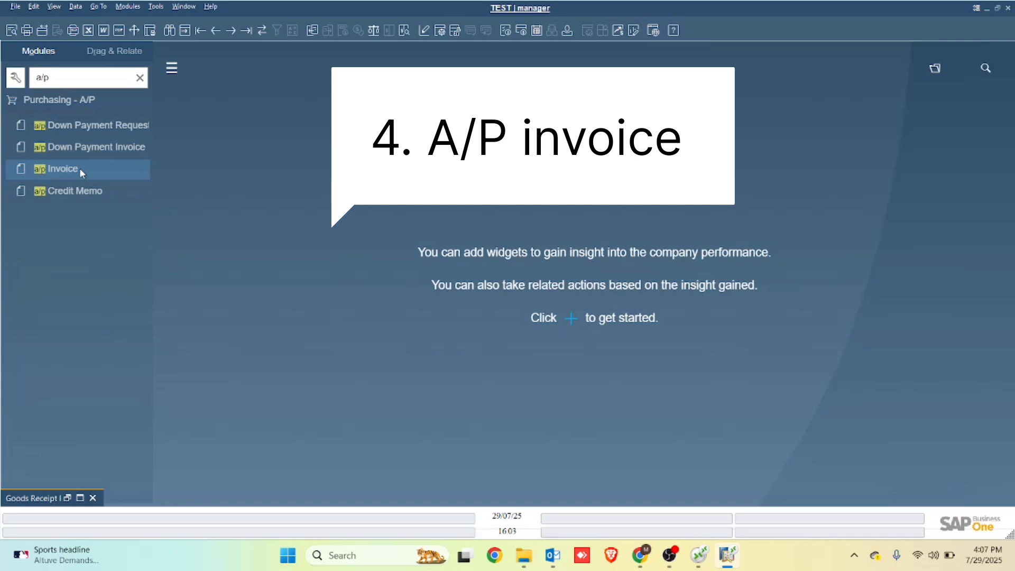
{"action": "left_click", "coordinate": [79, 168]}
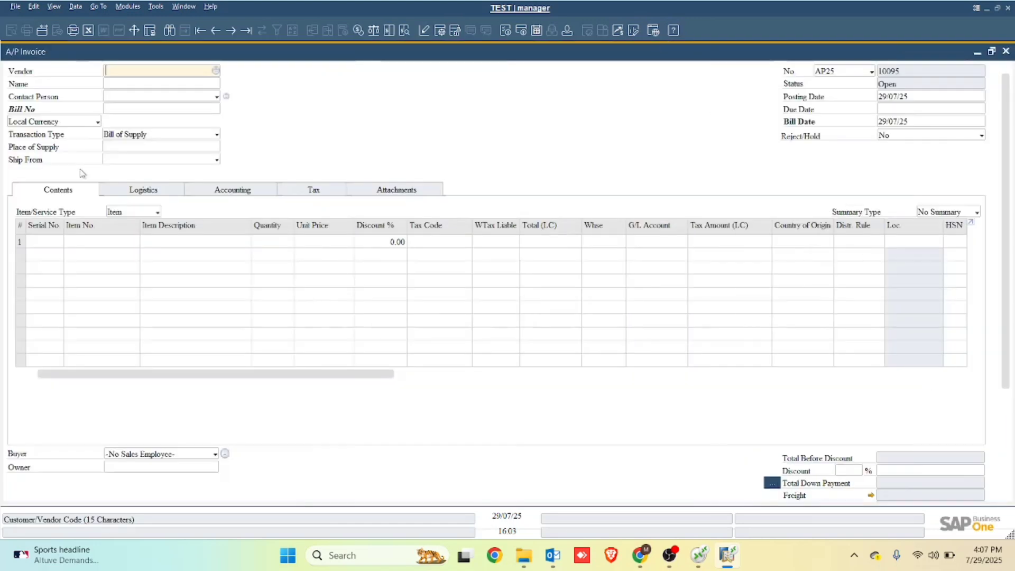
{"action": "key", "text": "Tab"}
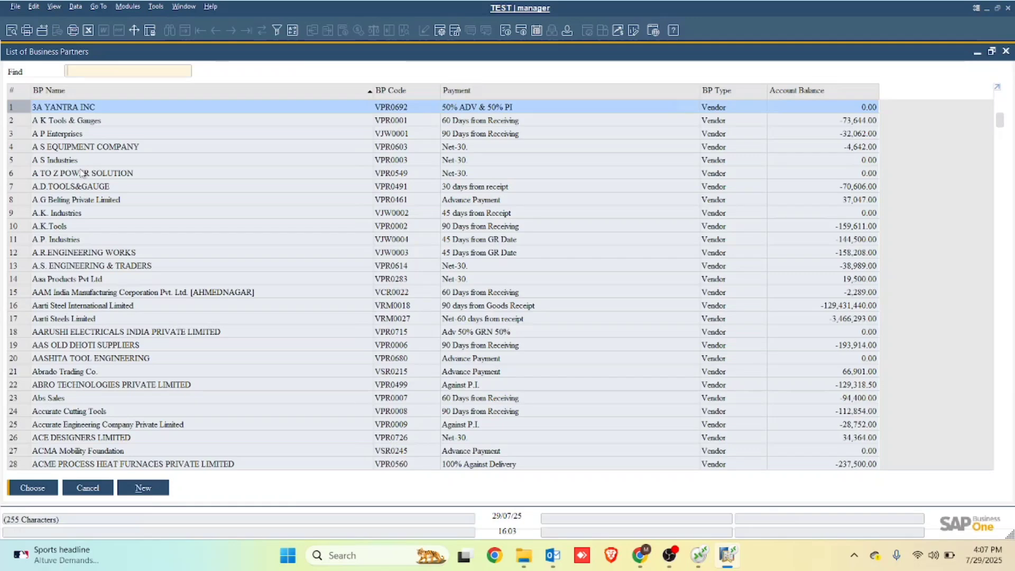
{"action": "key", "text": "Down"}
{"action": "key", "text": "Down"}
{"action": "key", "text": "Return"}
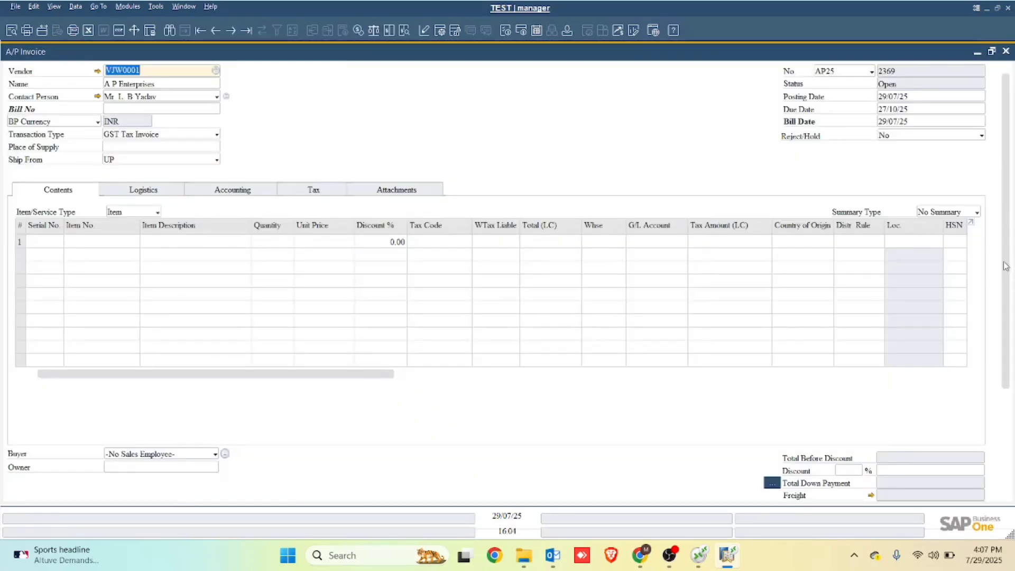
Copy goods receipt PO 12300 into the invoice, sorting the receipt list by date and drawing all data with the current exchange rate
{"action": "scroll", "coordinate": [1004, 265], "scroll_direction": "down", "scroll_amount": 3}
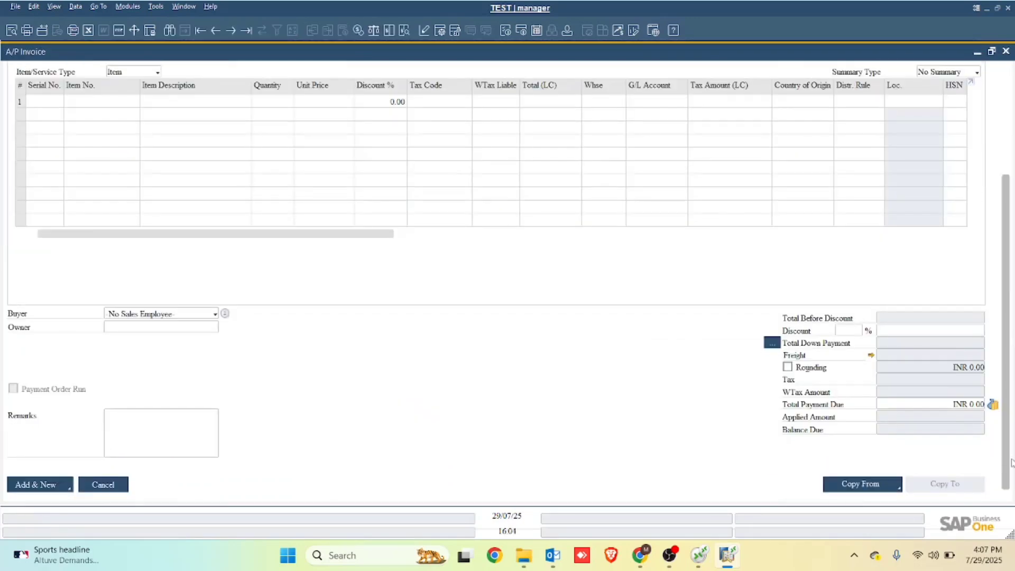
{"action": "left_click", "coordinate": [858, 482]}
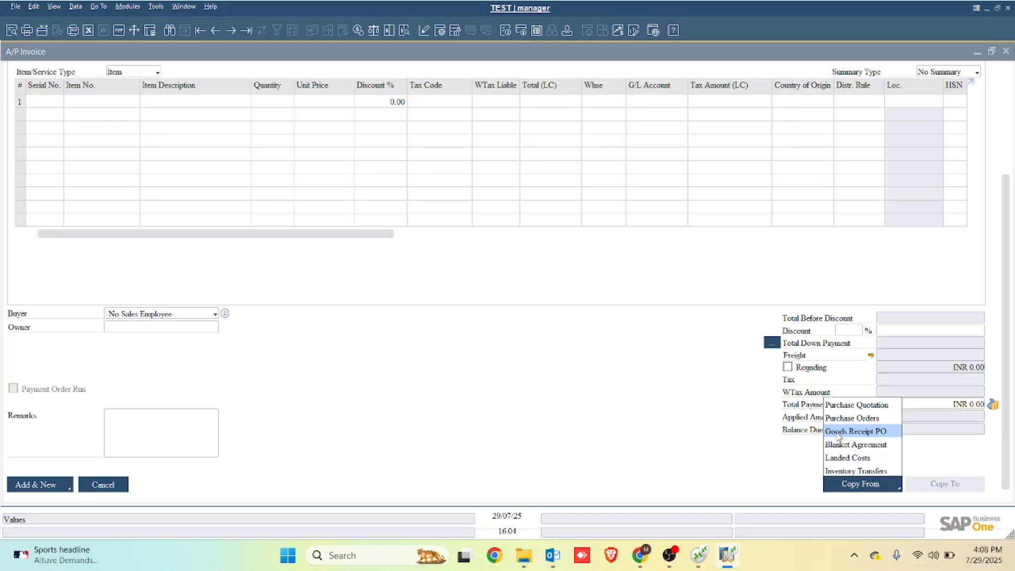
{"action": "left_click", "coordinate": [838, 436]}
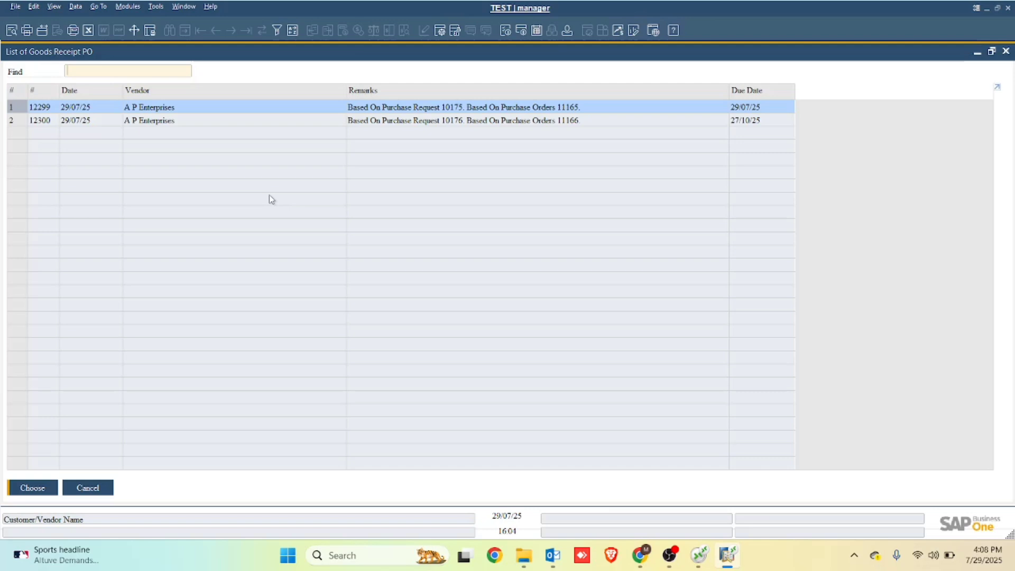
{"action": "double_click", "coordinate": [91, 95]}
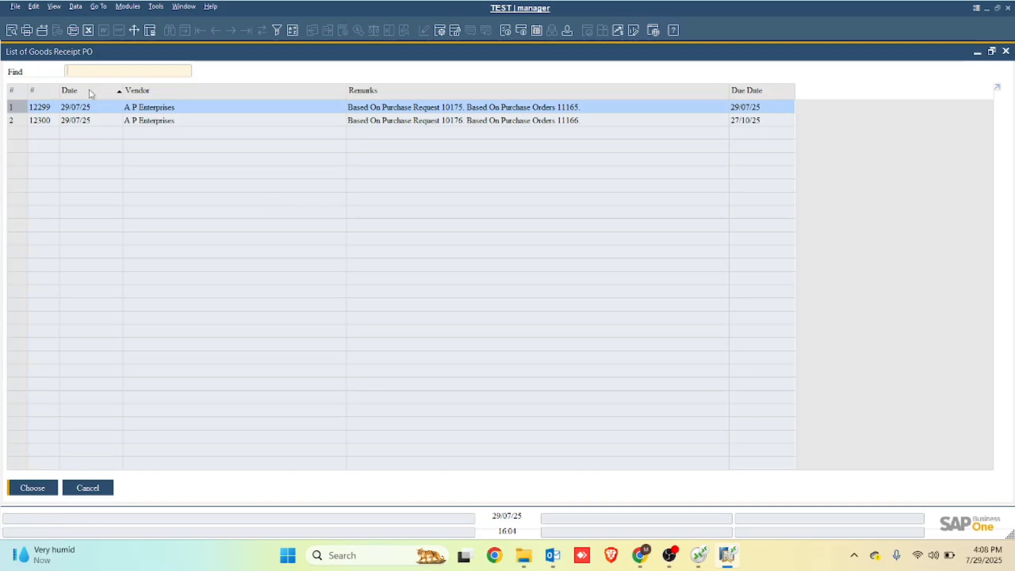
{"action": "left_click", "coordinate": [49, 122]}
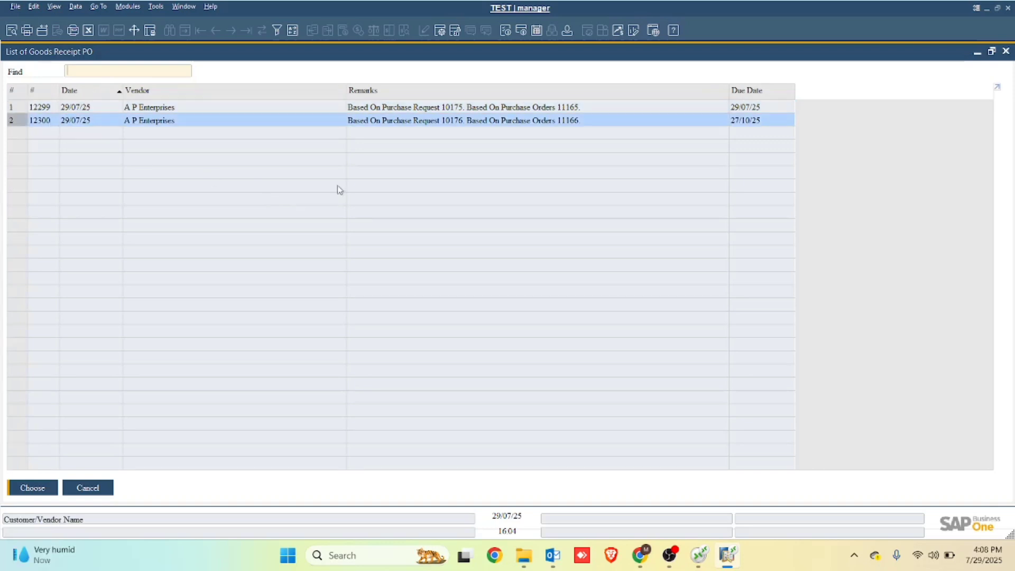
{"action": "key", "text": "Return"}
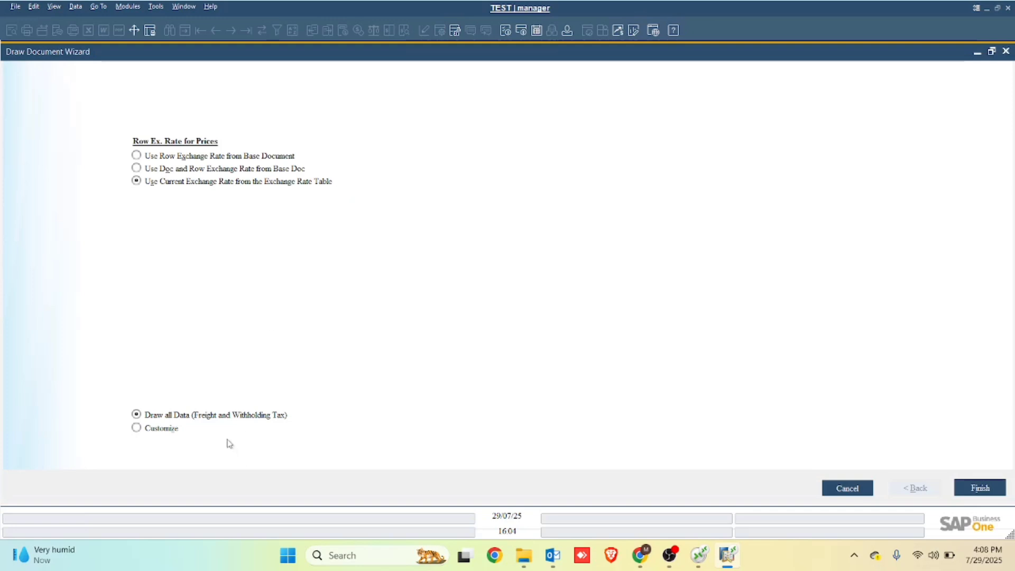
{"action": "left_click", "coordinate": [978, 489]}
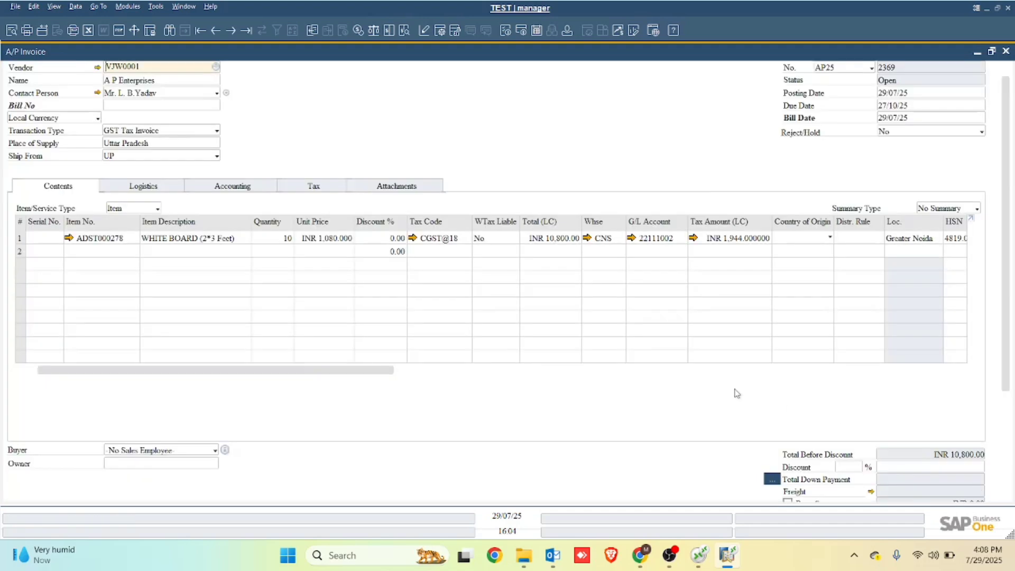
Try to add the A/P invoice, change its numbering series to JW25, and try adding it again
{"action": "key", "text": "Return"}
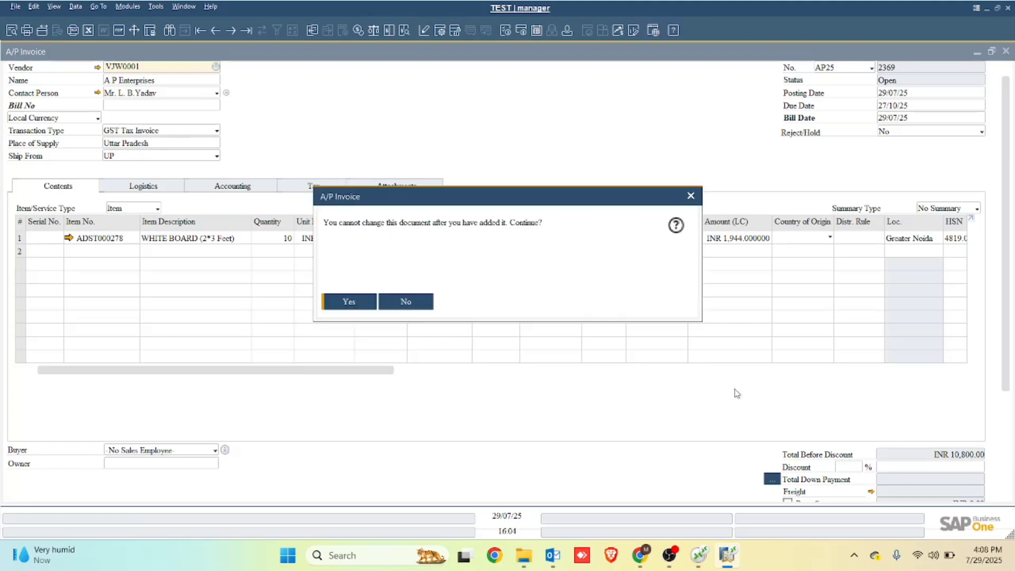
{"action": "key", "text": "Return"}
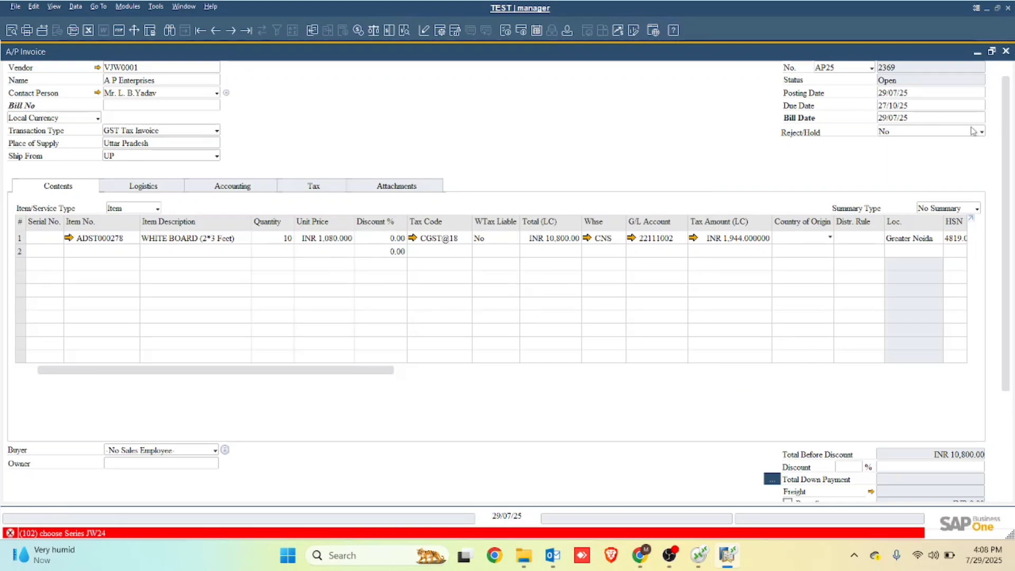
{"action": "left_click_drag", "start_coordinate": [1007, 139], "coordinate": [1007, 102]}
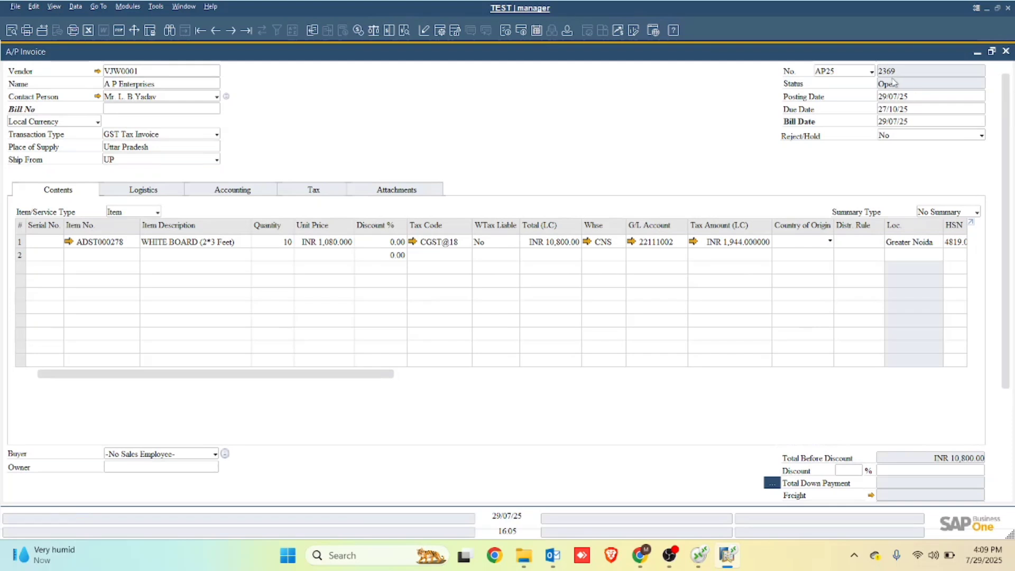
{"action": "left_click", "coordinate": [872, 73]}
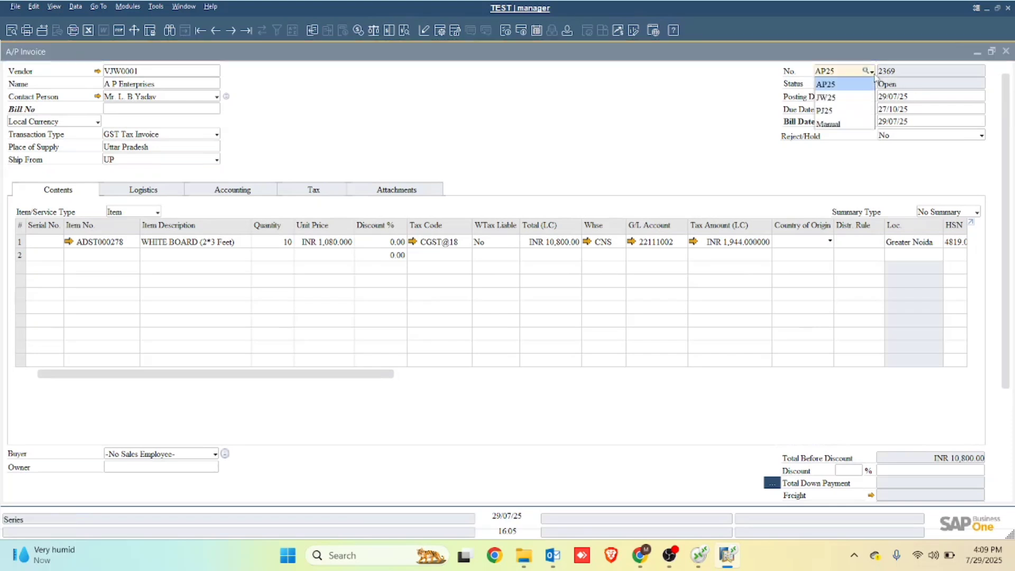
{"action": "left_click", "coordinate": [855, 104]}
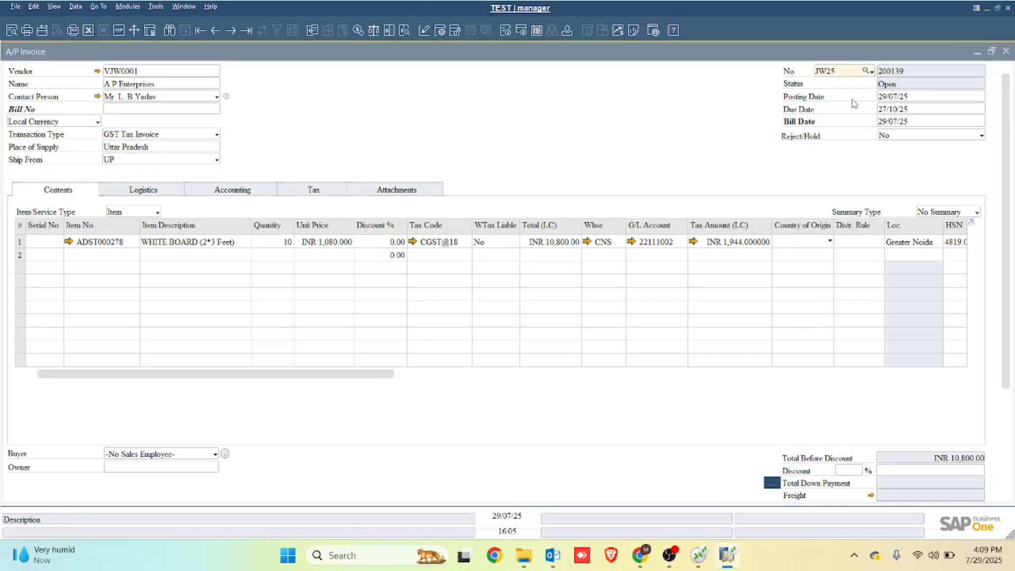
{"action": "key", "text": "Return"}
{"action": "key", "text": "Return"}
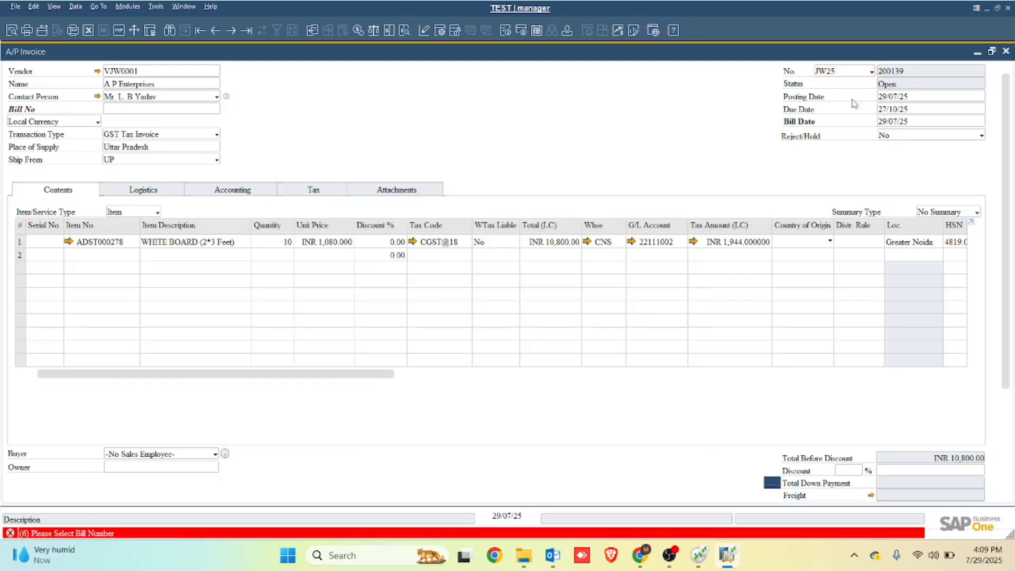
Enter 12345 as the bill number, add the A/P invoice, and close the invoice window
{"action": "left_click", "coordinate": [130, 110]}
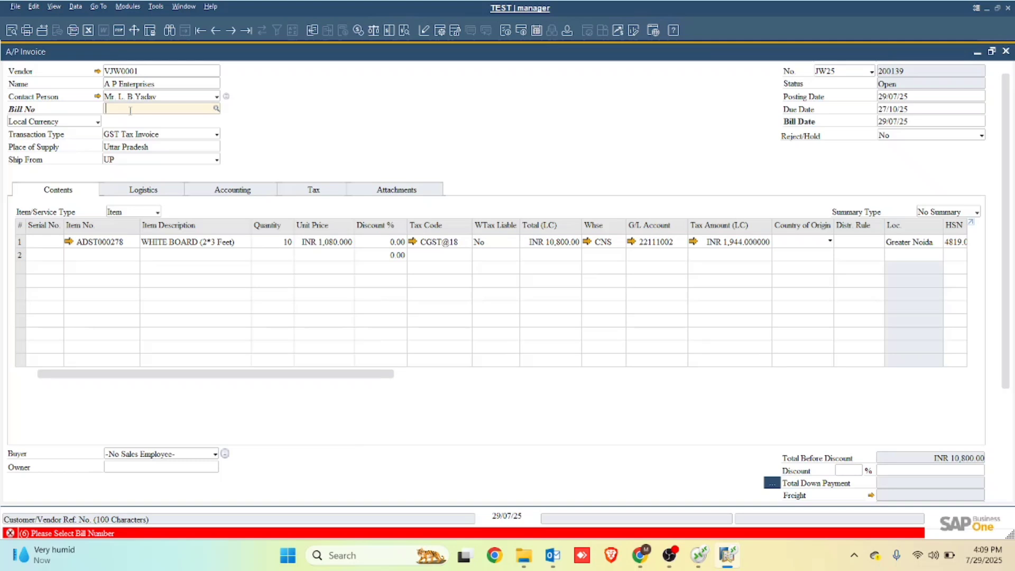
{"action": "type", "text": "12345"}
{"action": "key", "text": "Return"}
{"action": "key", "text": "Return"}
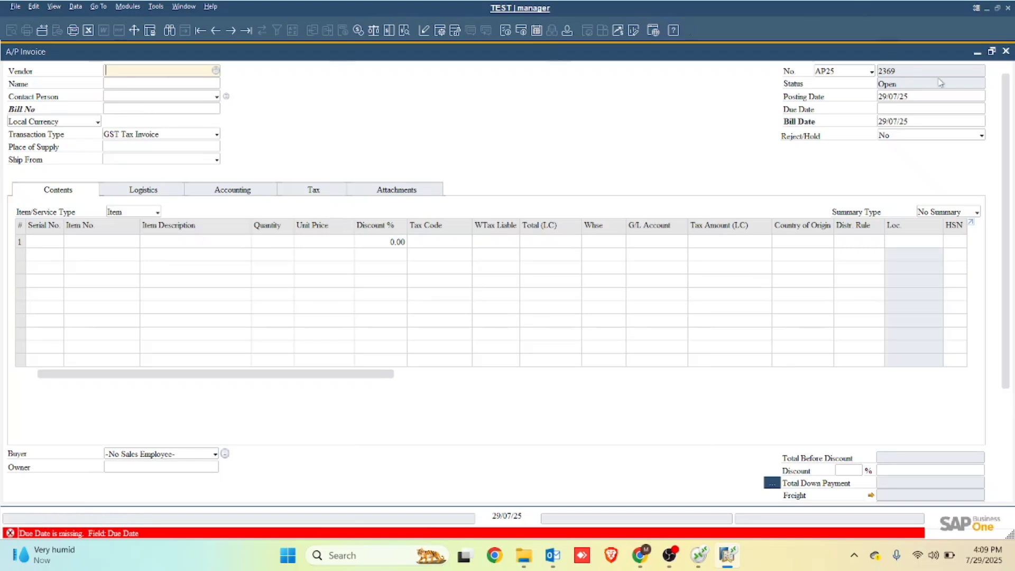
{"action": "left_click", "coordinate": [1005, 52]}
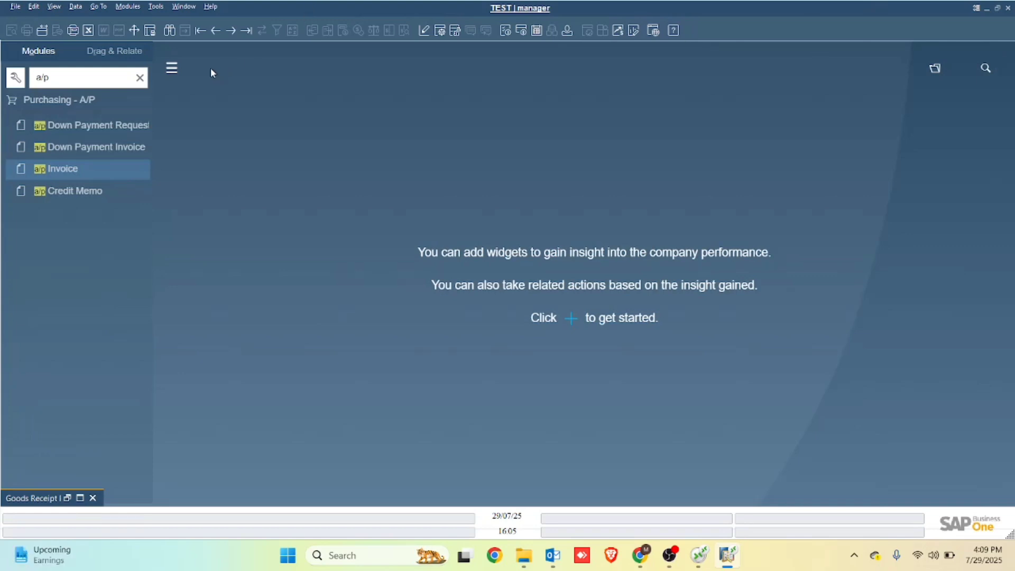
Open a new Outgoing Payments document, select A P Enterprises (VJW0001) as the vendor, and maximize the window
{"action": "left_click", "coordinate": [139, 78]}
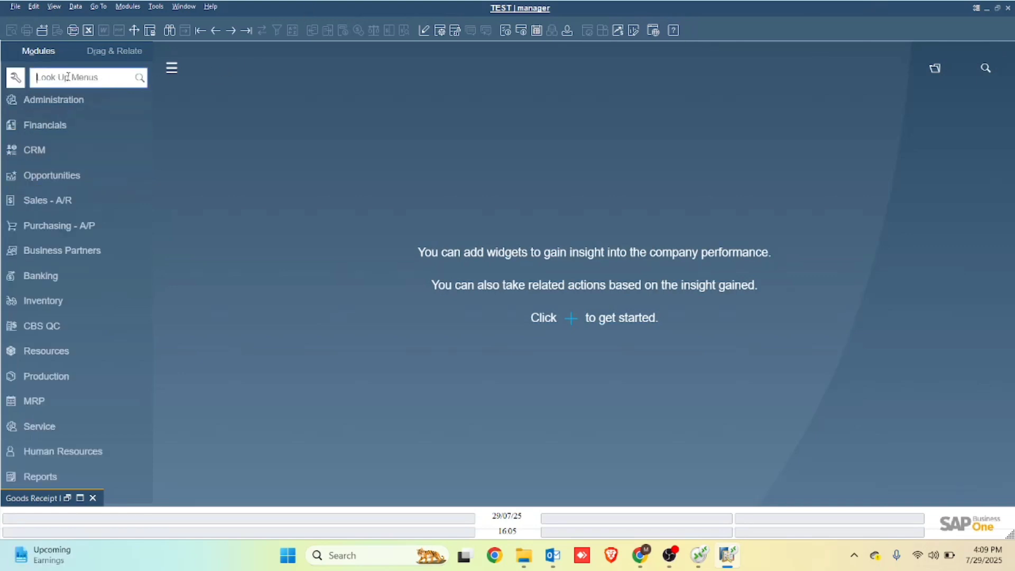
{"action": "type", "text": "outg"}
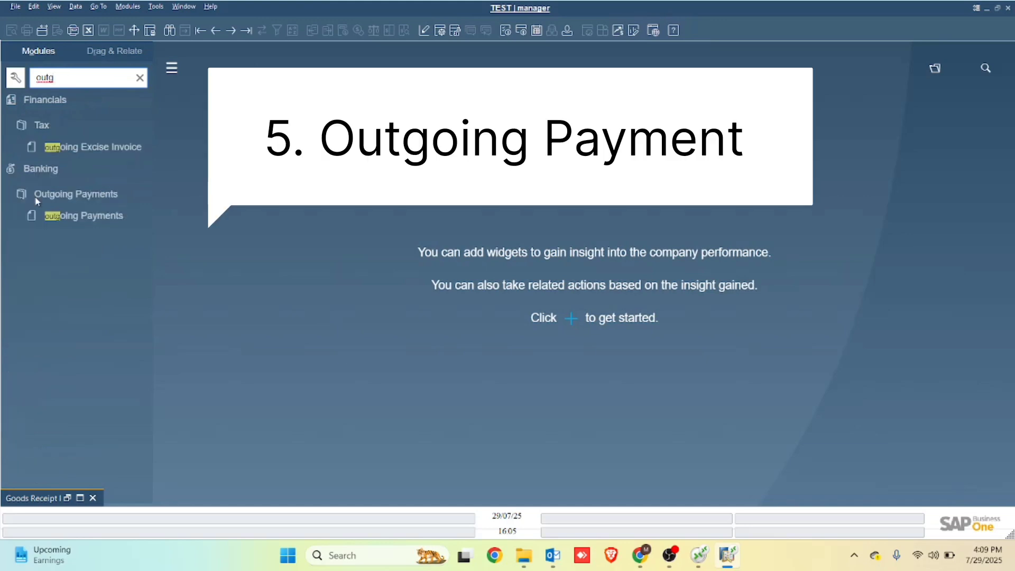
{"action": "left_click", "coordinate": [61, 215]}
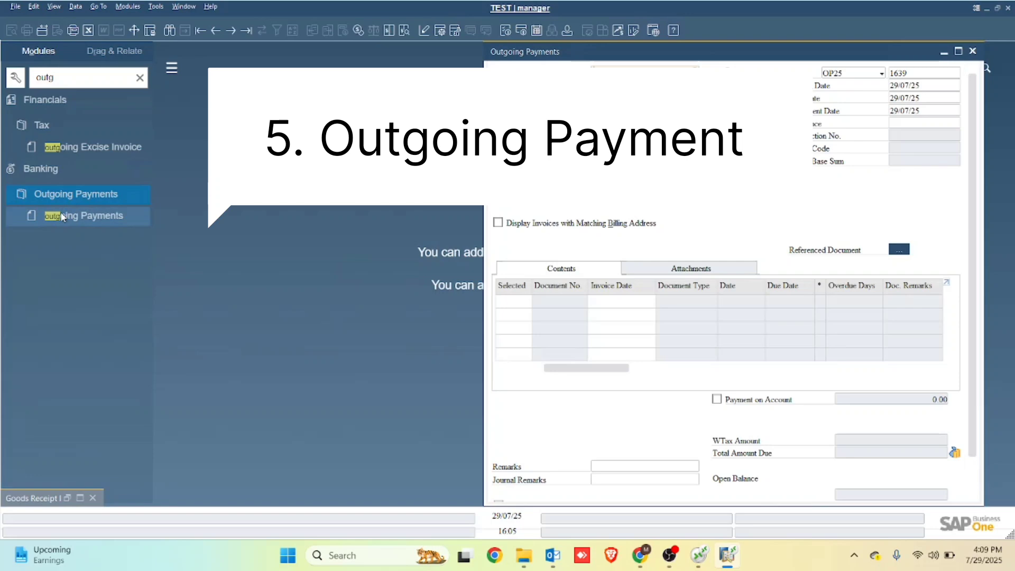
{"action": "key", "text": "Tab"}
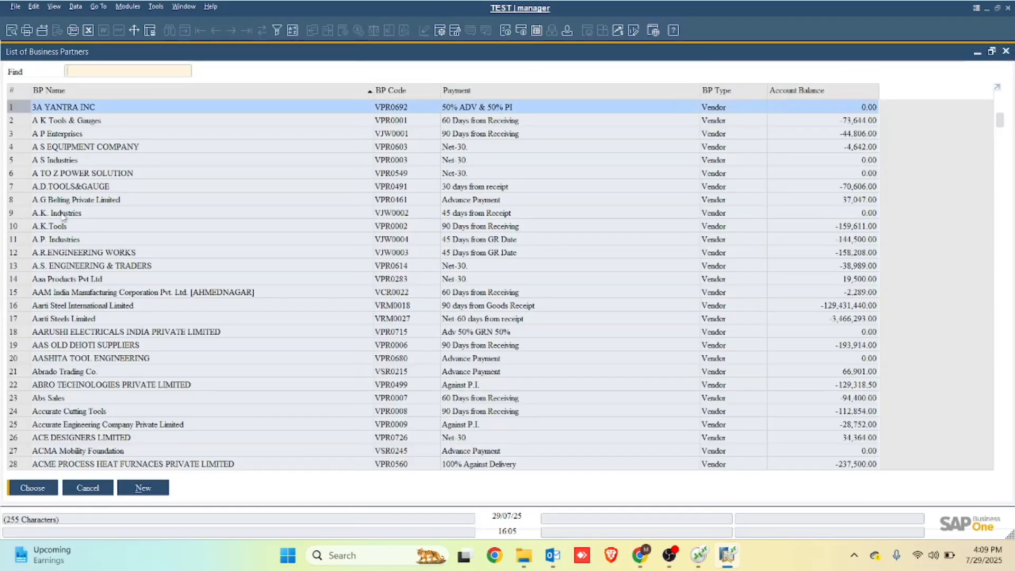
{"action": "key", "text": "Down"}
{"action": "key", "text": "Down"}
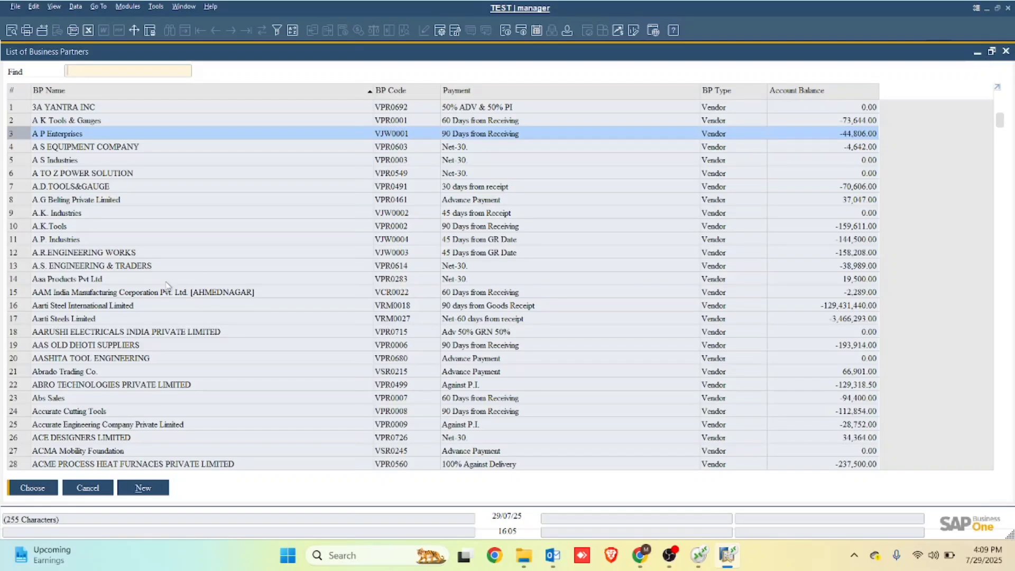
{"action": "key", "text": "Return"}
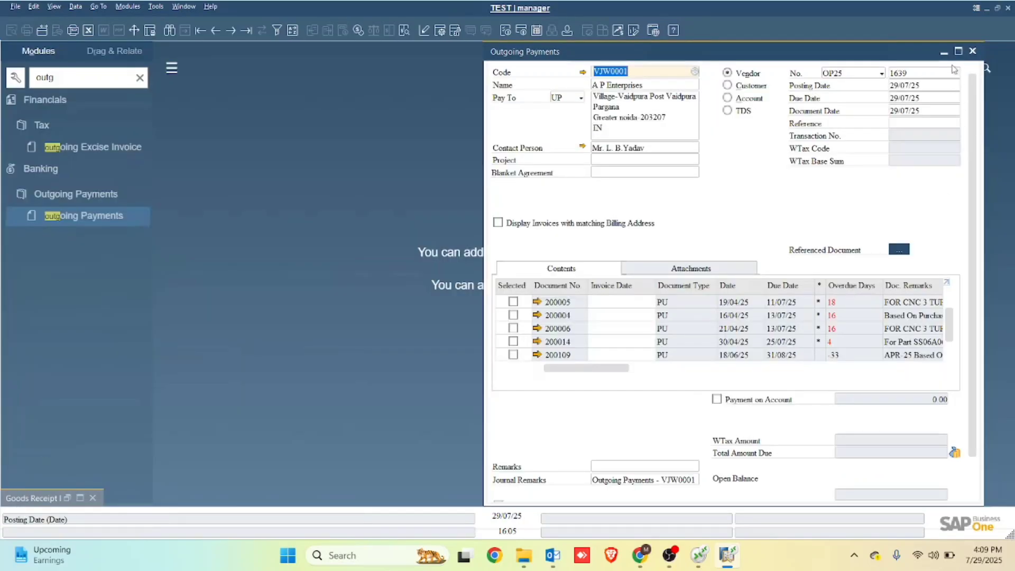
{"action": "left_click", "coordinate": [957, 51]}
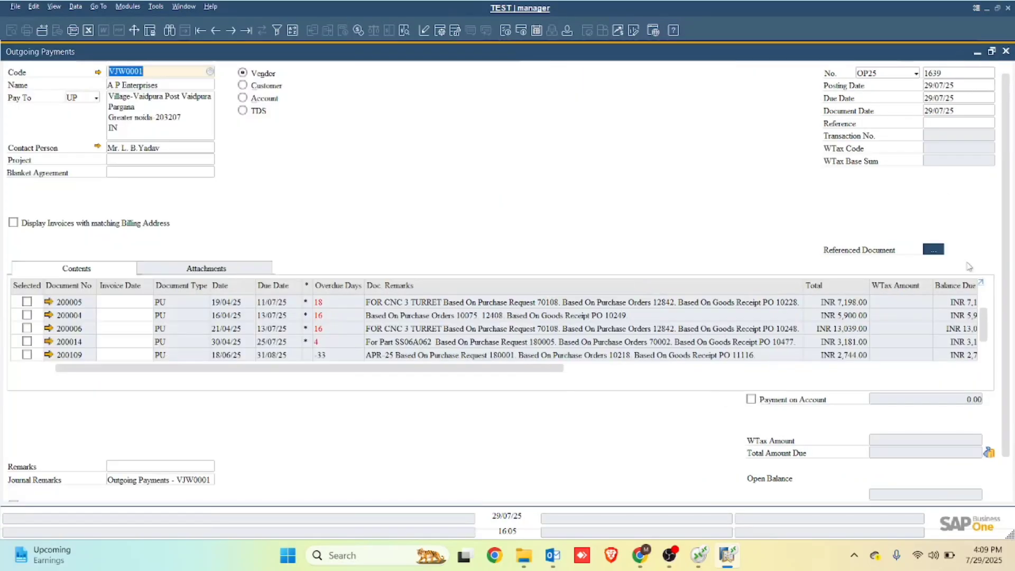
Select A/P invoice 200139, based on goods receipt PO 12300, for payment
{"action": "scroll", "coordinate": [985, 336], "scroll_direction": "down", "scroll_amount": 1}
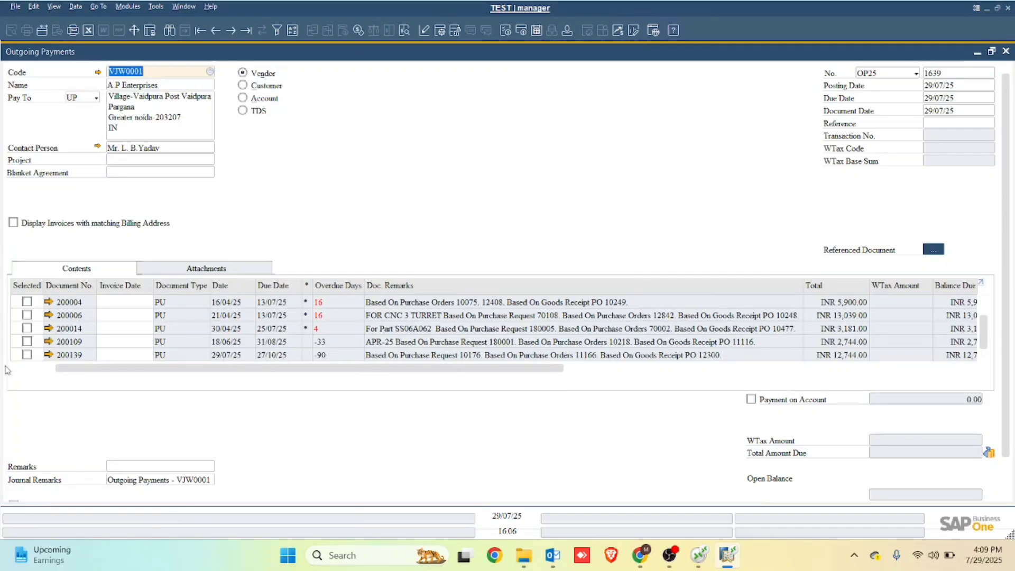
{"action": "left_click", "coordinate": [27, 354]}
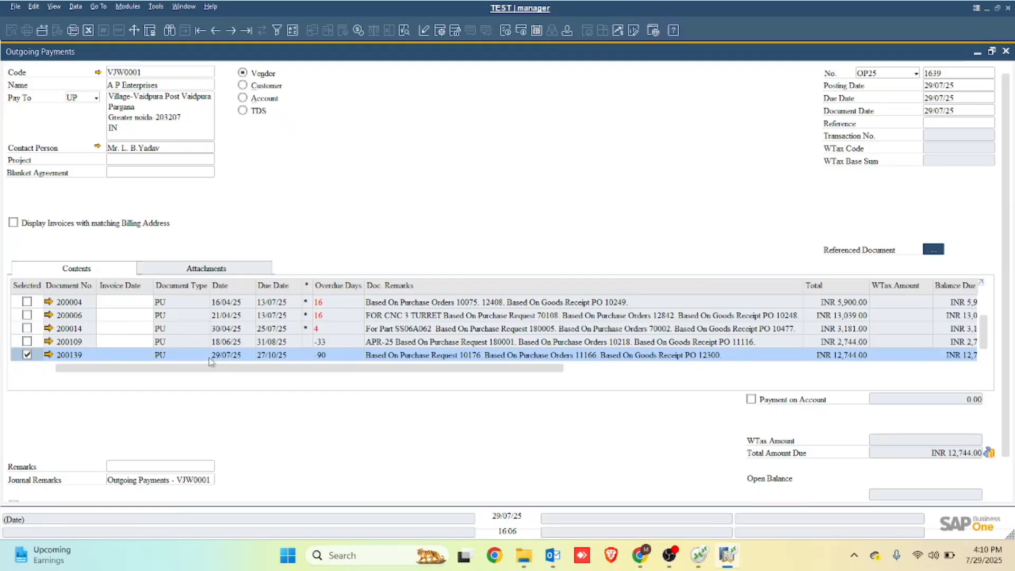
{"action": "left_click", "coordinate": [27, 355]}
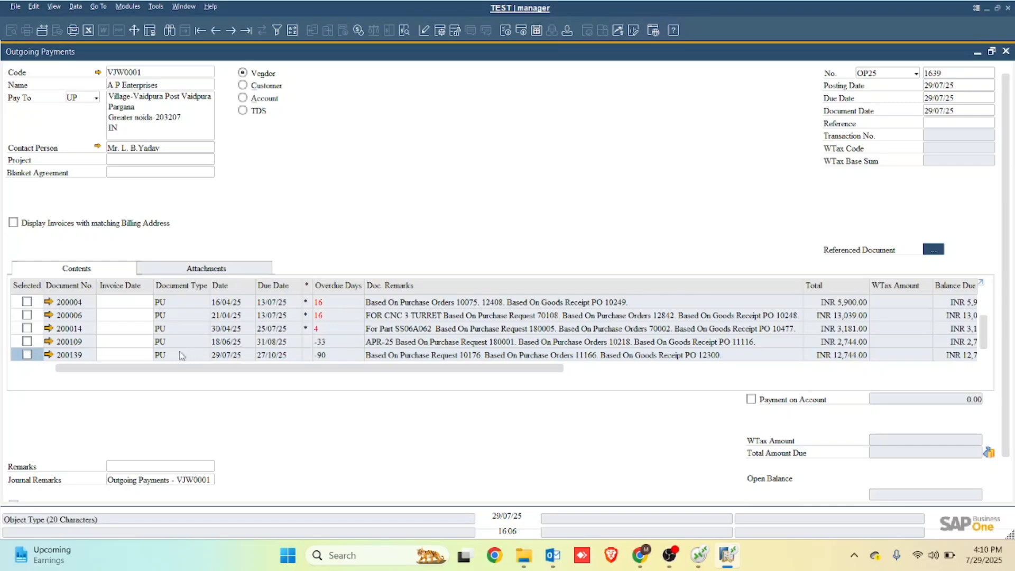
{"action": "left_click", "coordinate": [27, 355]}
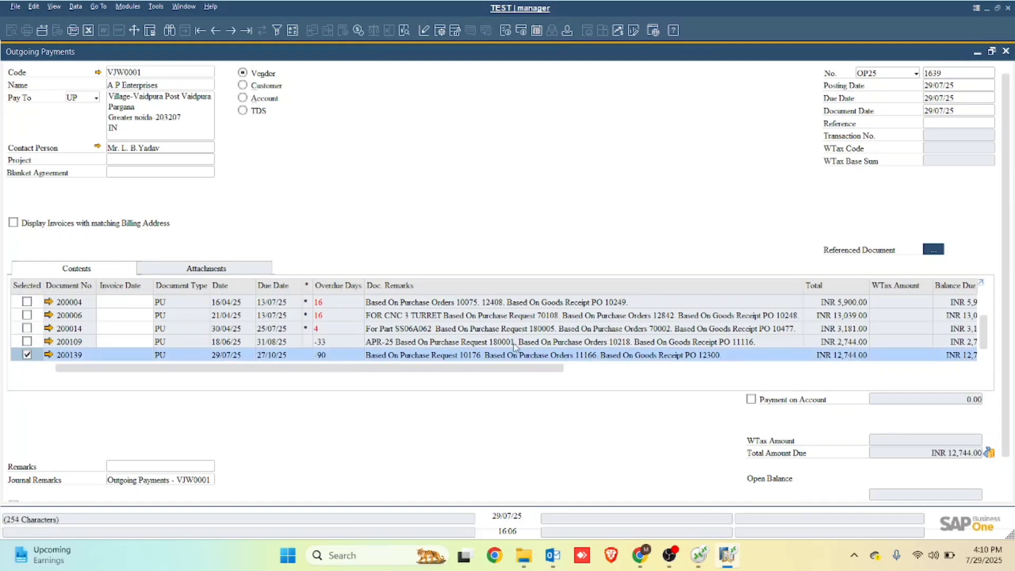
Enable Payment on Account and set its amount to 12,000
{"action": "left_click", "coordinate": [795, 401]}
{"action": "left_click", "coordinate": [938, 398]}
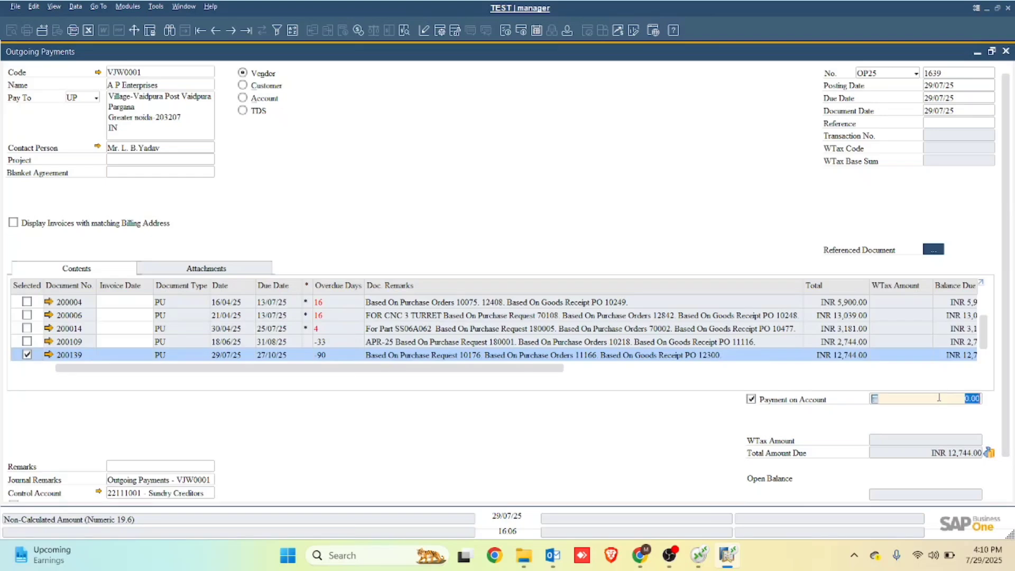
{"action": "type", "text": "12000"}
{"action": "key", "text": "Tab"}
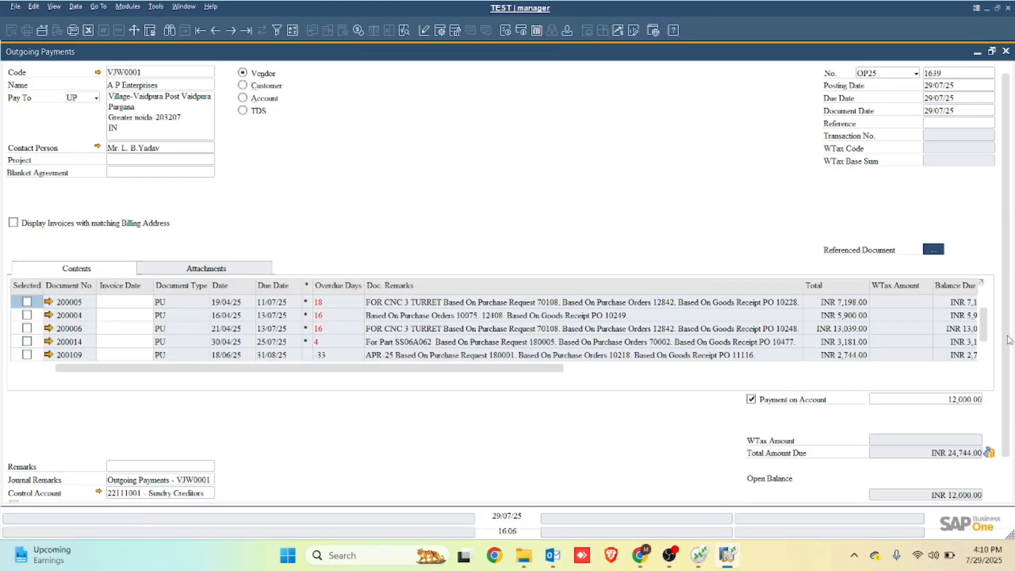
Set the payment means to a check for the full INR 24,744.00, marked as a manual check, and enter the check number
{"action": "scroll", "coordinate": [991, 405], "scroll_direction": "down", "scroll_amount": 2}
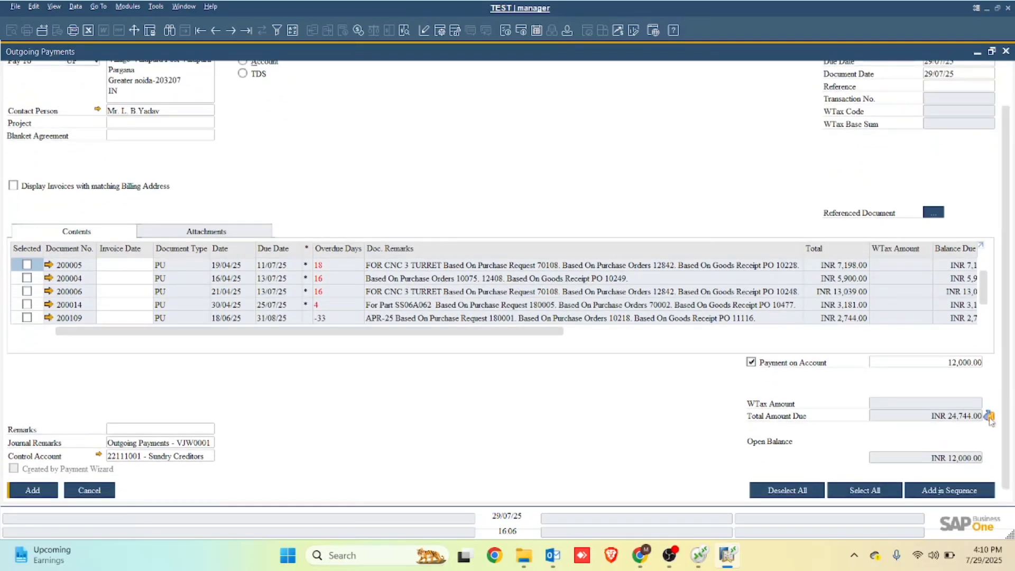
{"action": "left_click", "coordinate": [988, 416]}
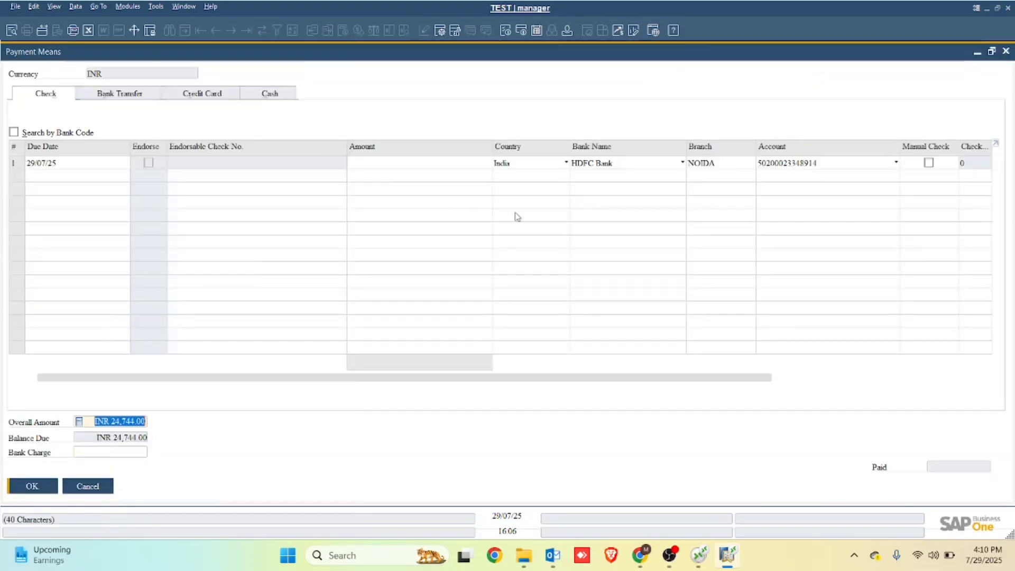
{"action": "left_click", "coordinate": [390, 164]}
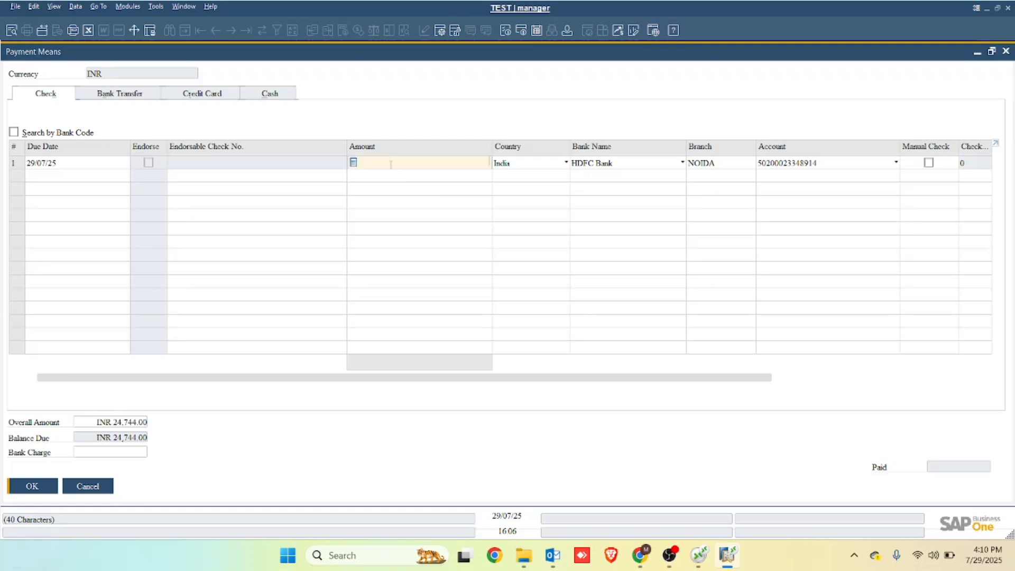
{"action": "key", "text": "ctrl+b"}
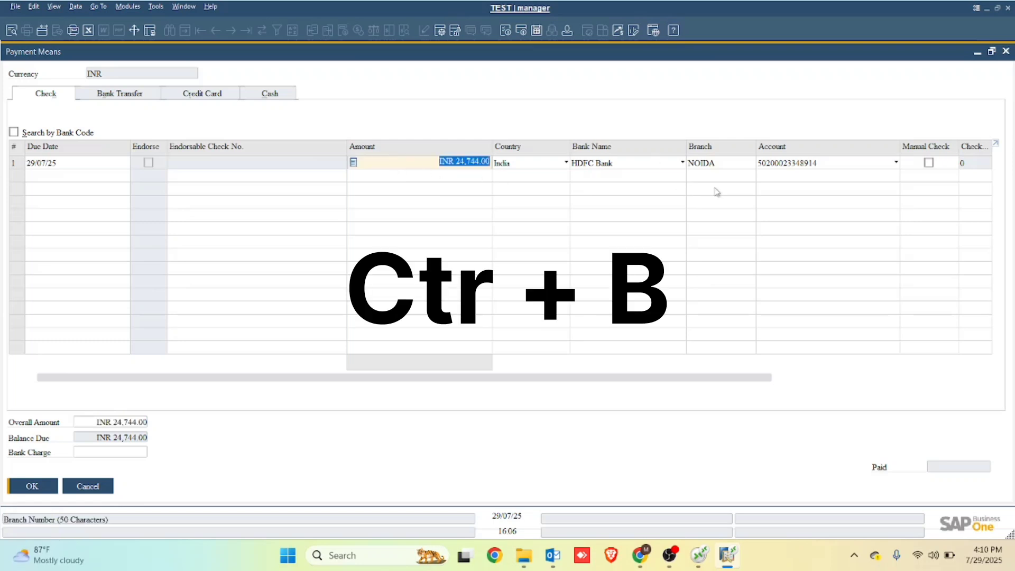
{"action": "left_click", "coordinate": [929, 163]}
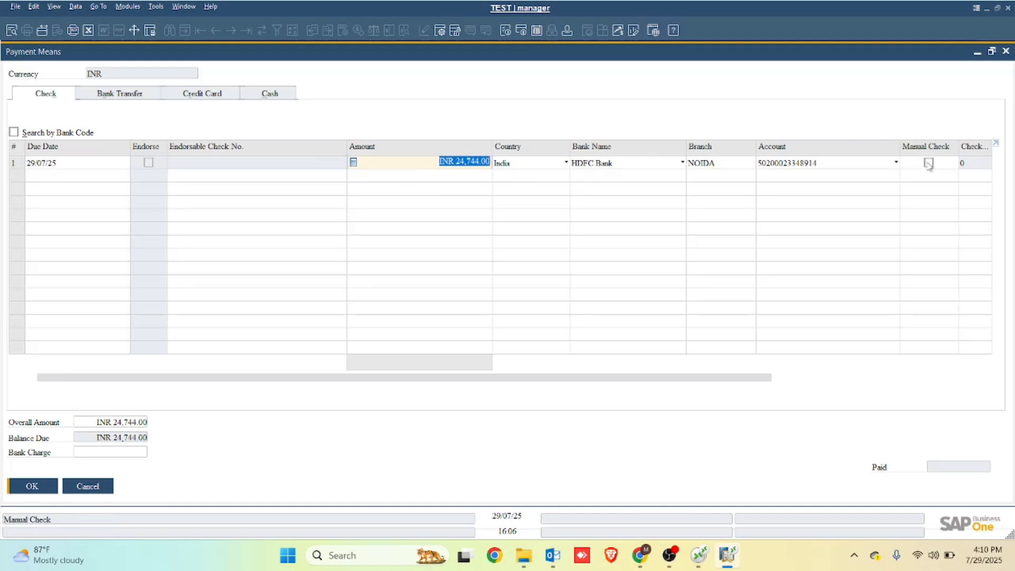
{"action": "left_click", "coordinate": [969, 163]}
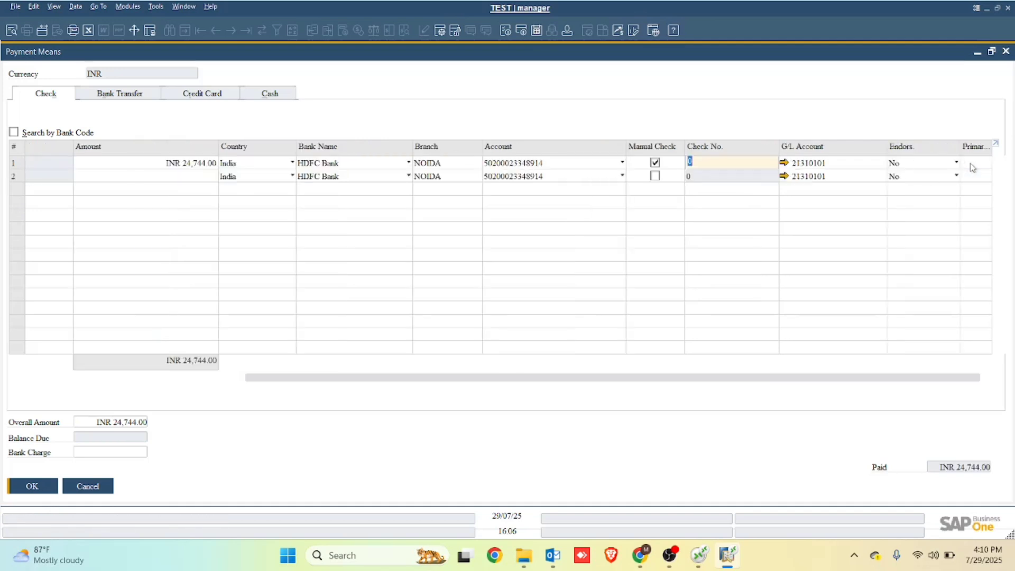
{"action": "type", "text": "985232325"}
{"action": "key", "text": "Tab"}
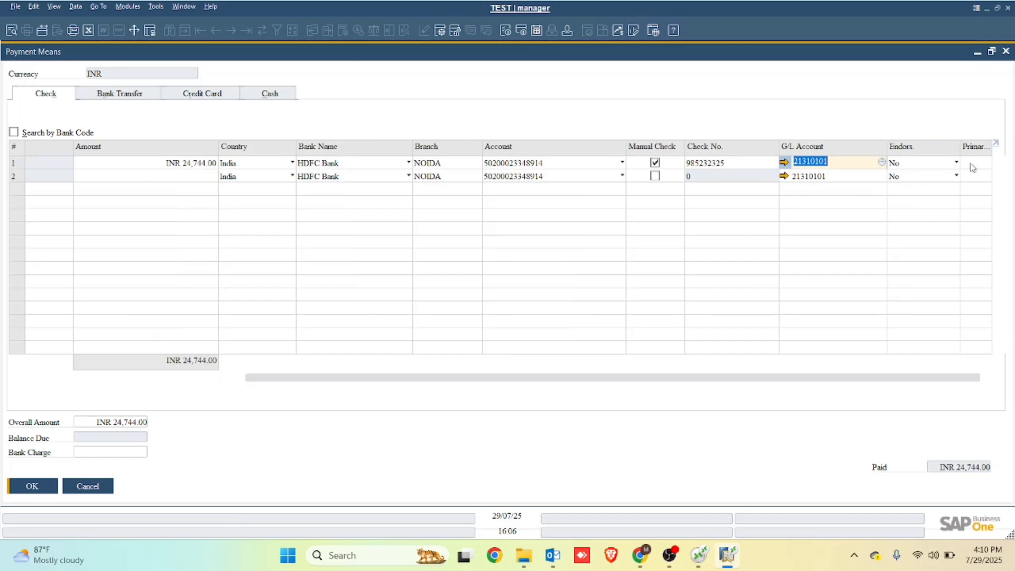
Confirm the payment means with the proposed G/L account and try to add the outgoing payment
{"action": "key", "text": "Return"}
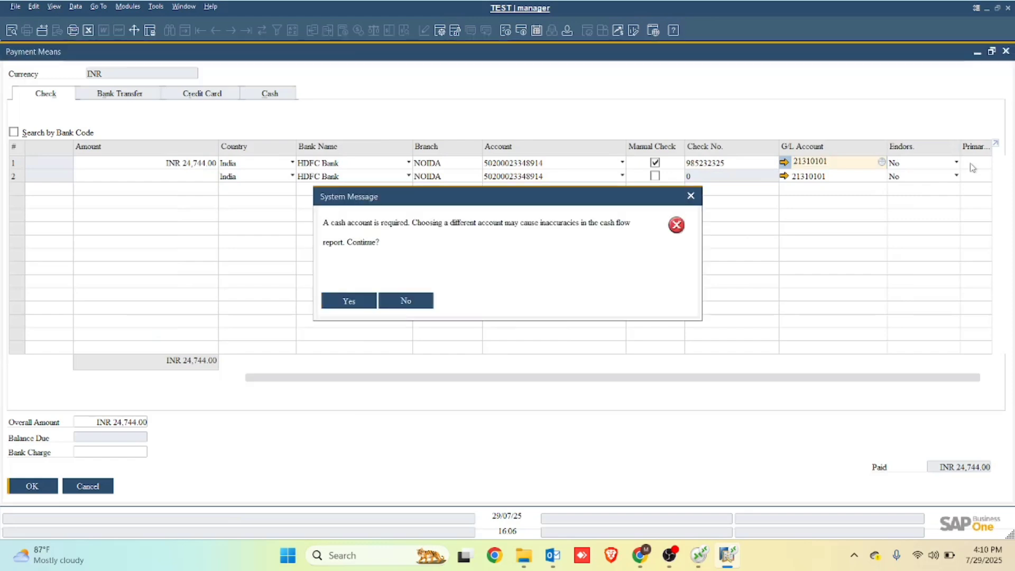
{"action": "key", "text": "Return"}
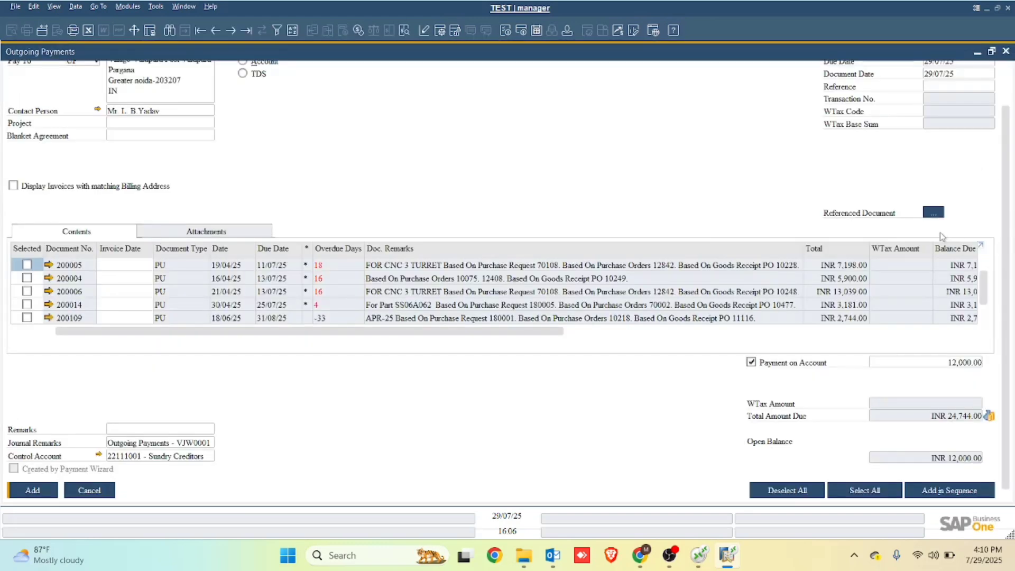
{"action": "left_click", "coordinate": [37, 491]}
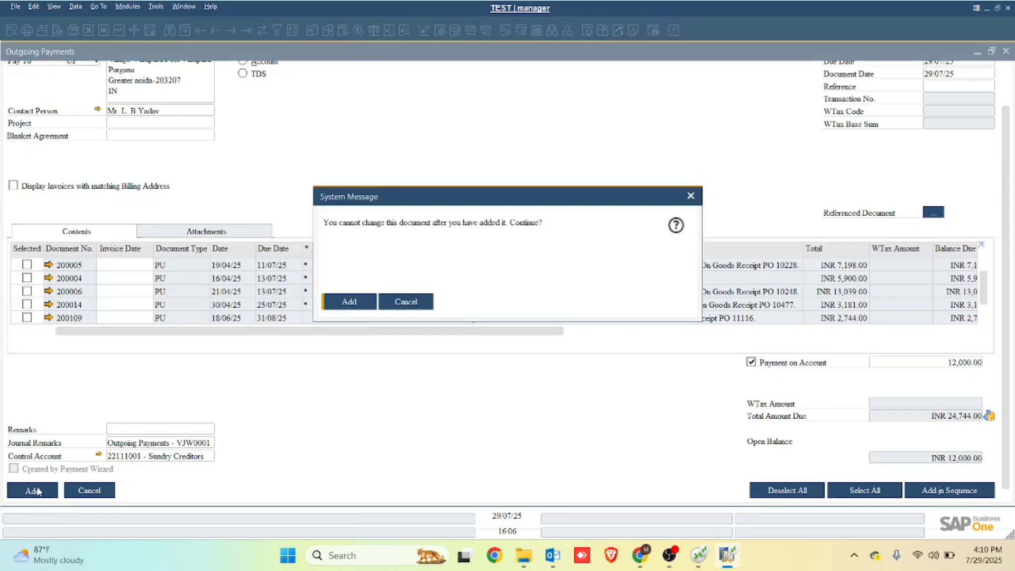
{"action": "key", "text": "Return"}
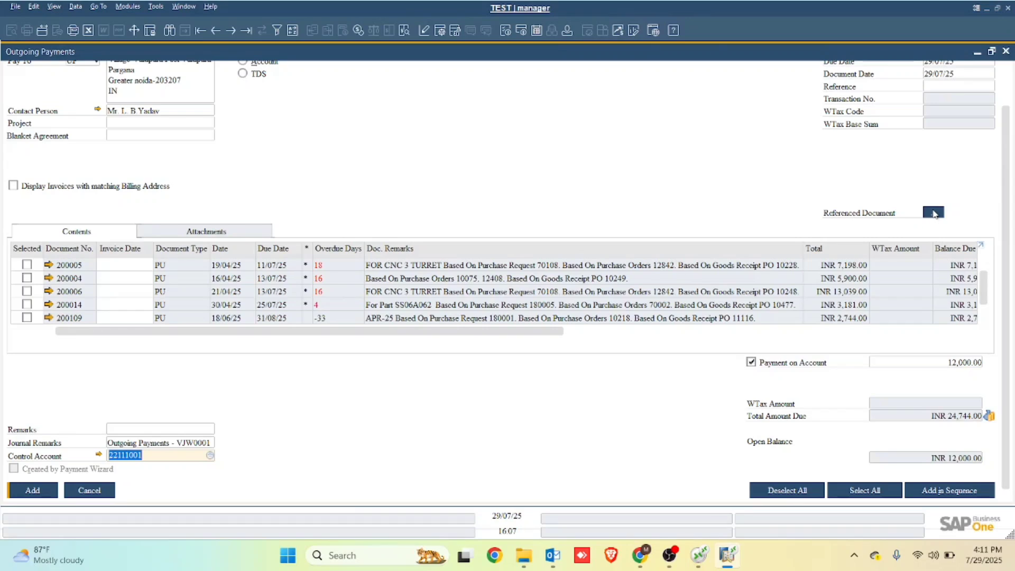
Start a document reference on the payment with transaction type Purchase Order and open its purchase order selection list
{"action": "left_click", "coordinate": [934, 213]}
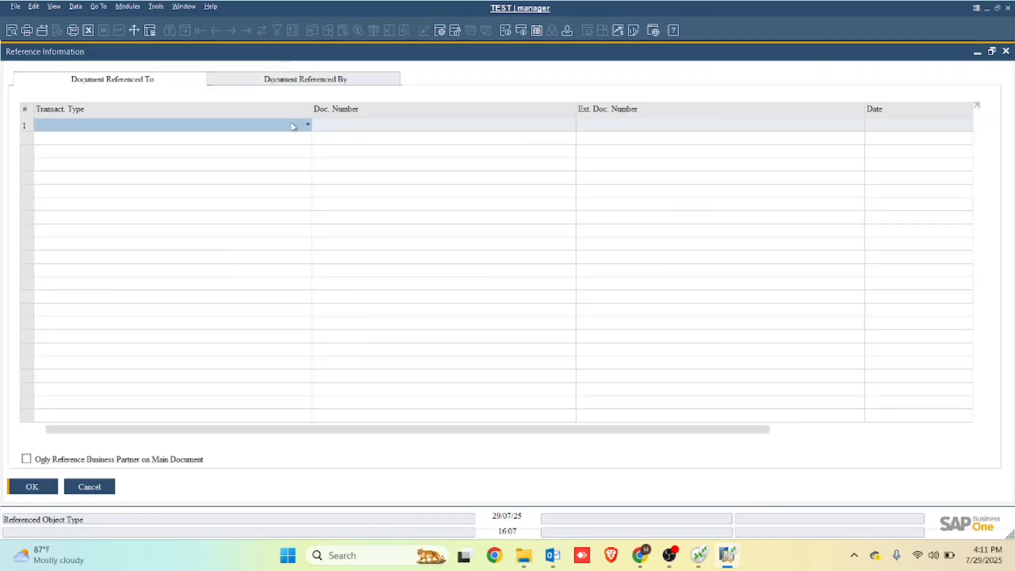
{"action": "left_click", "coordinate": [291, 126]}
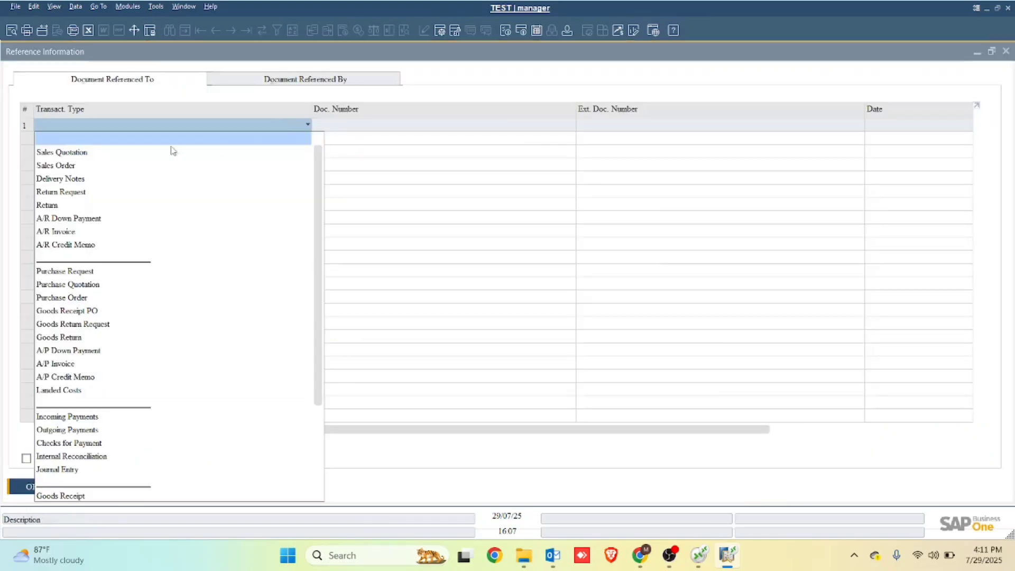
{"action": "left_click", "coordinate": [74, 298]}
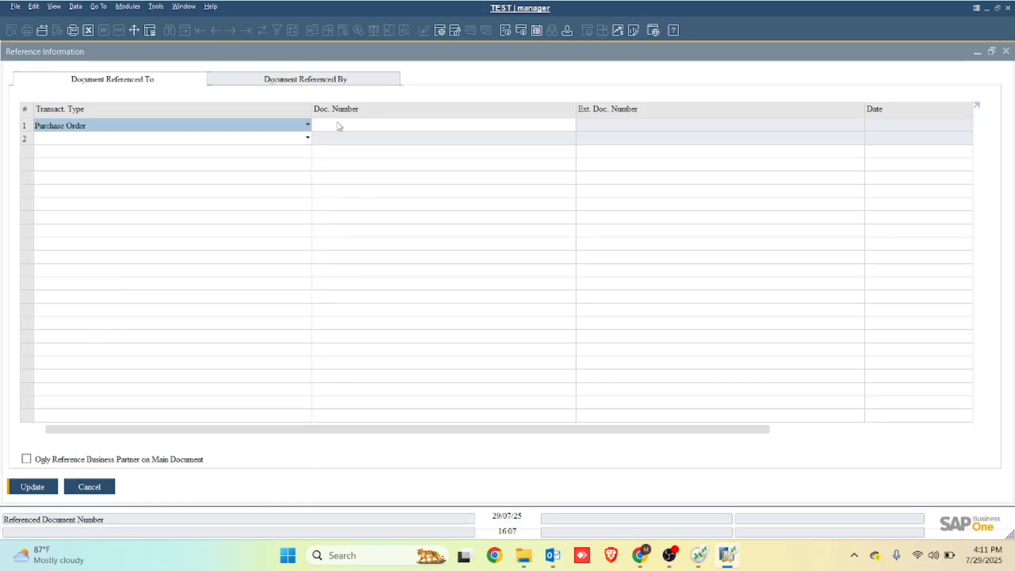
{"action": "key", "text": "Tab"}
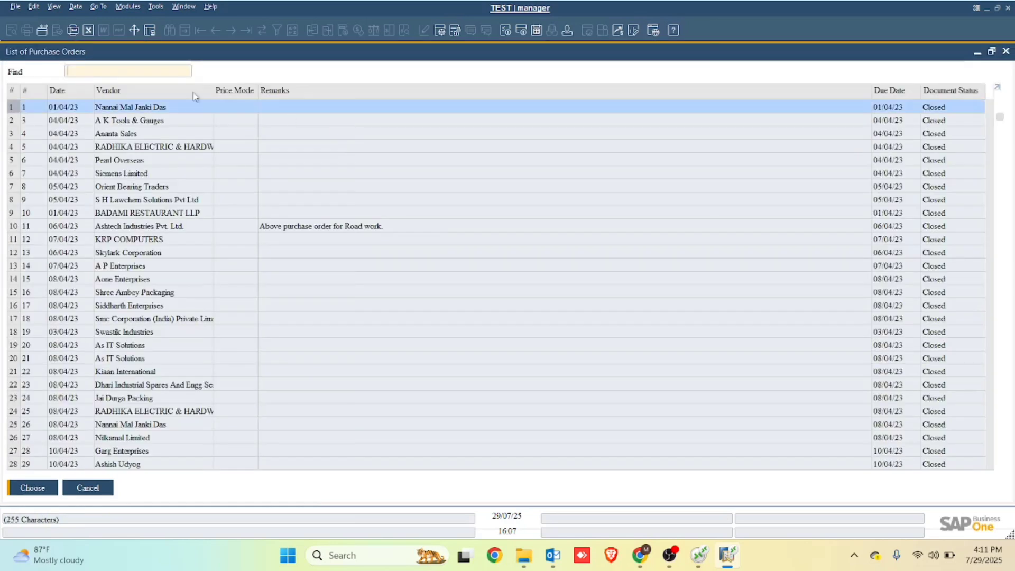
Sort the purchase order list by vendor and search it for "ap en"
{"action": "double_click", "coordinate": [119, 92]}
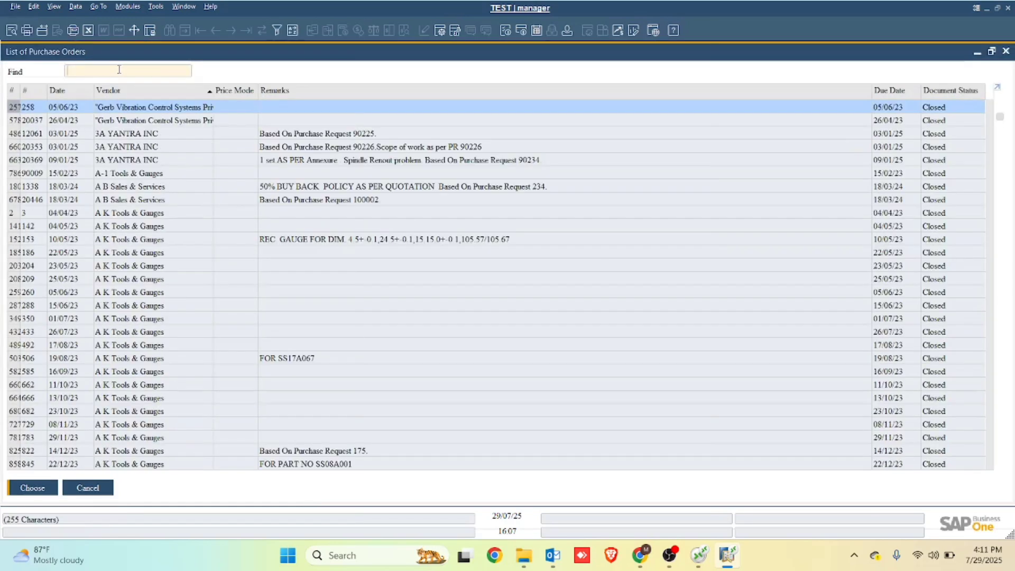
{"action": "type", "text": "a"}
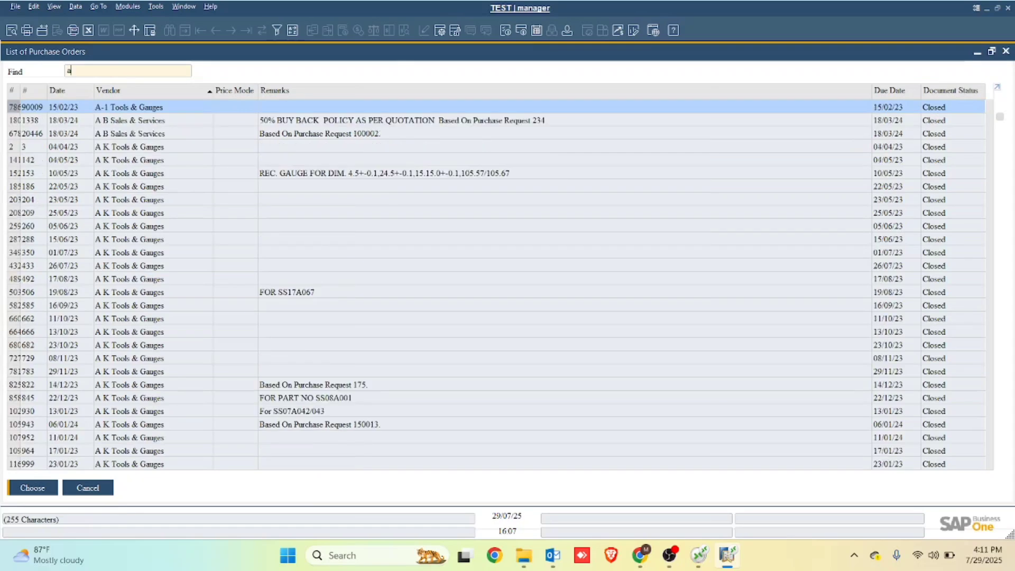
{"action": "type", "text": "p"}
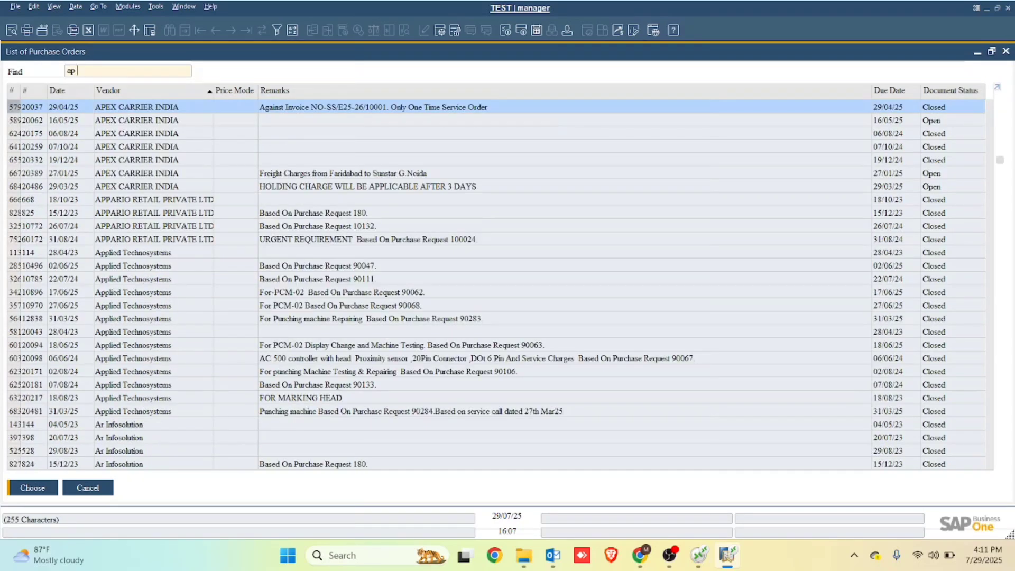
{"action": "type", "text": " c"}
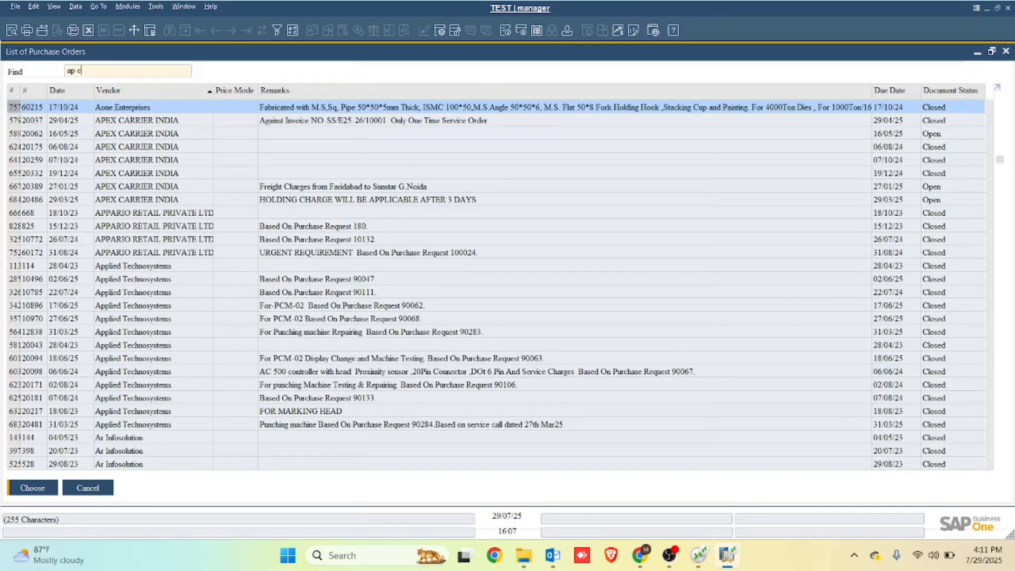
{"action": "type", "text": "n"}
Sort the purchase order list by date, newest first, and select the A P Enterprises order based on Purchase Request 10176
{"action": "double_click", "coordinate": [68, 92]}
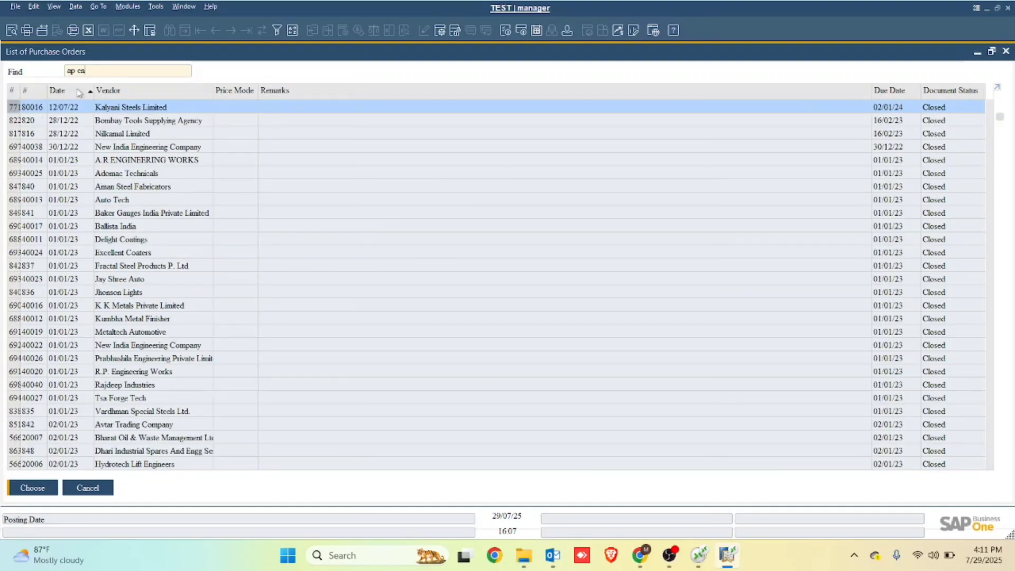
{"action": "double_click", "coordinate": [78, 92]}
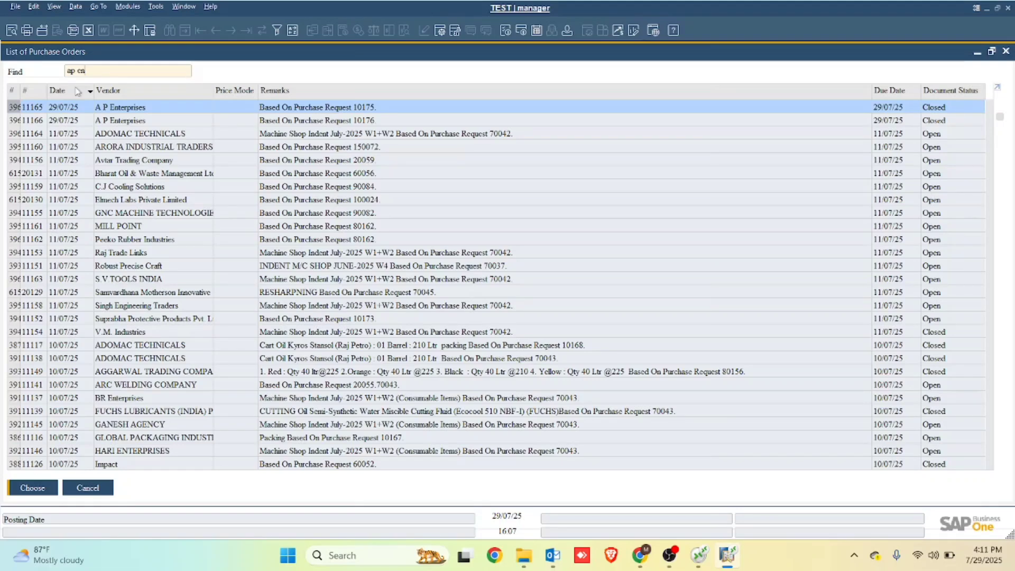
{"action": "left_click", "coordinate": [97, 120]}
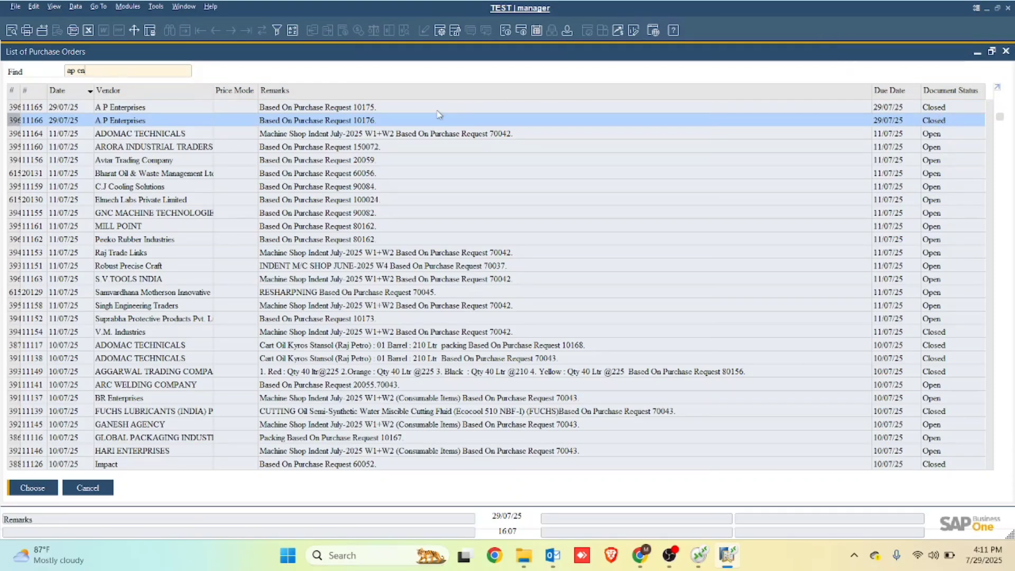
Abandon the purchase order reference and close the outgoing payment without saving its changes
{"action": "left_click", "coordinate": [1006, 53]}
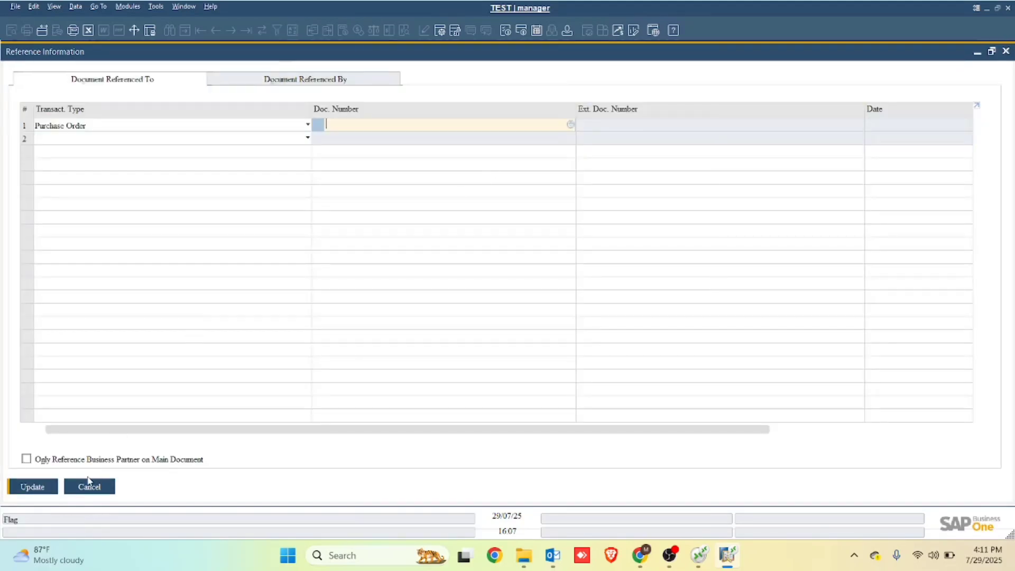
{"action": "left_click", "coordinate": [86, 491]}
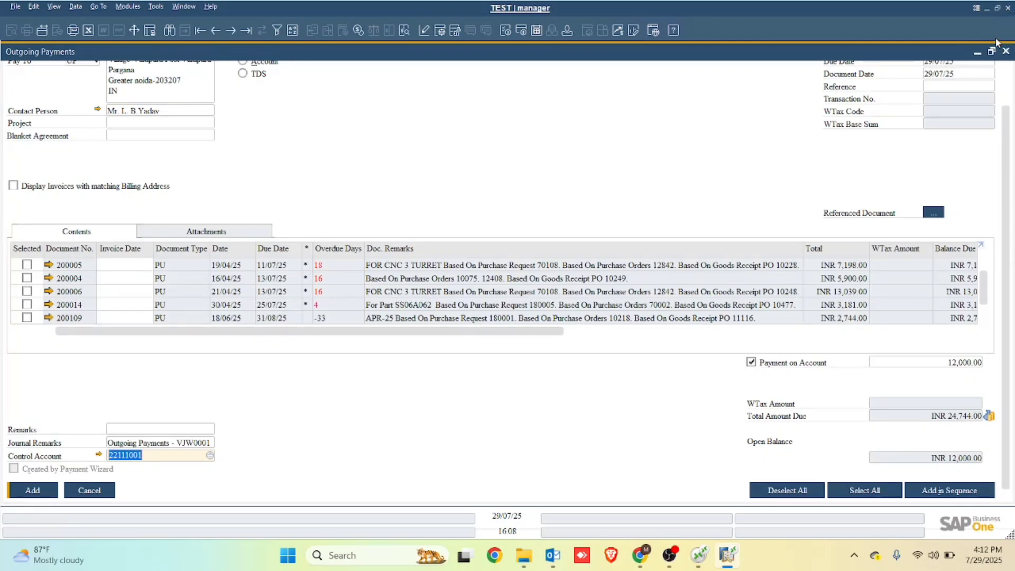
{"action": "left_click", "coordinate": [1006, 53]}
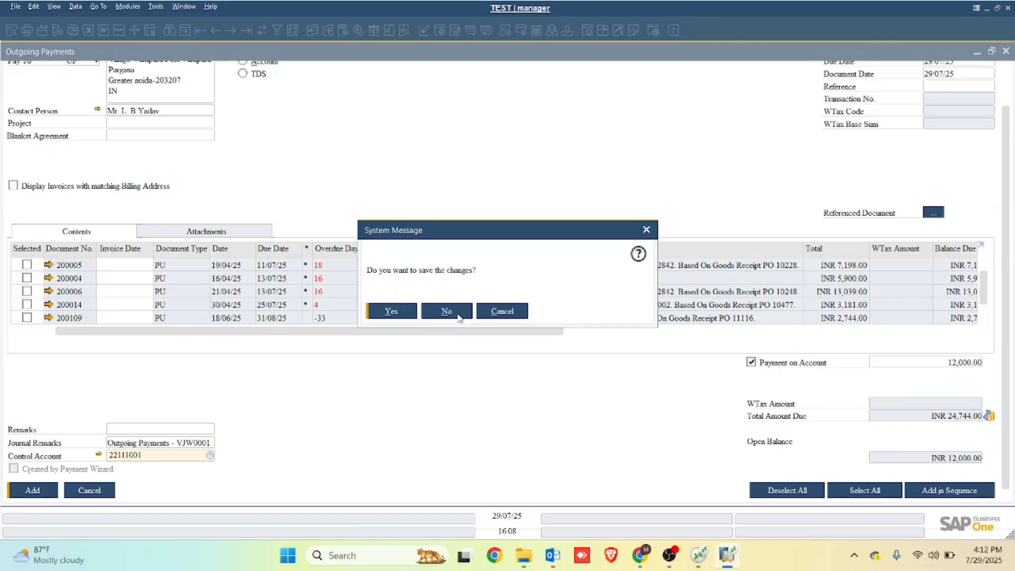
{"action": "left_click", "coordinate": [447, 311]}
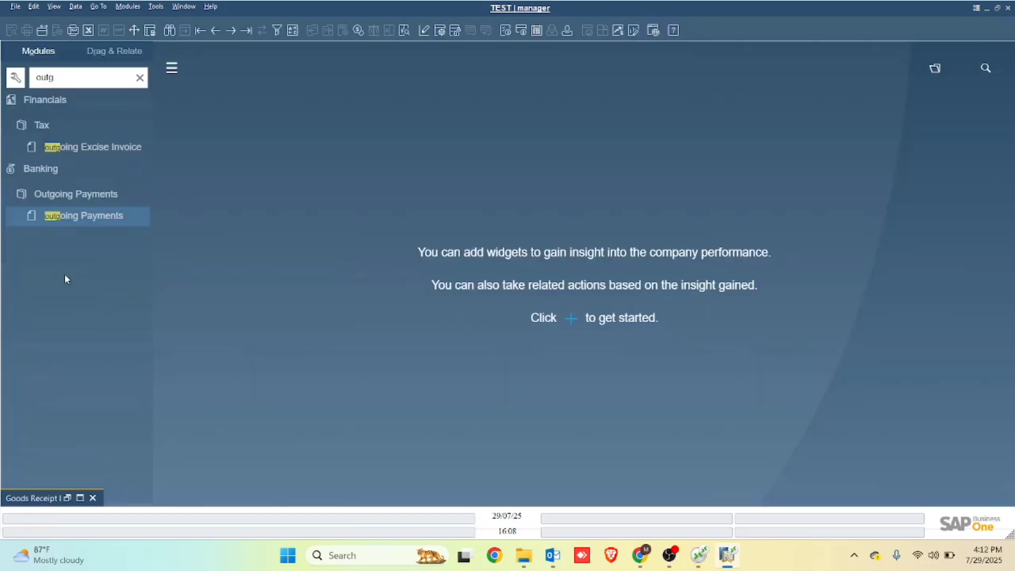
Restore the minimized white board goods receipt PO and open its relationship map
{"action": "left_click", "coordinate": [81, 499]}
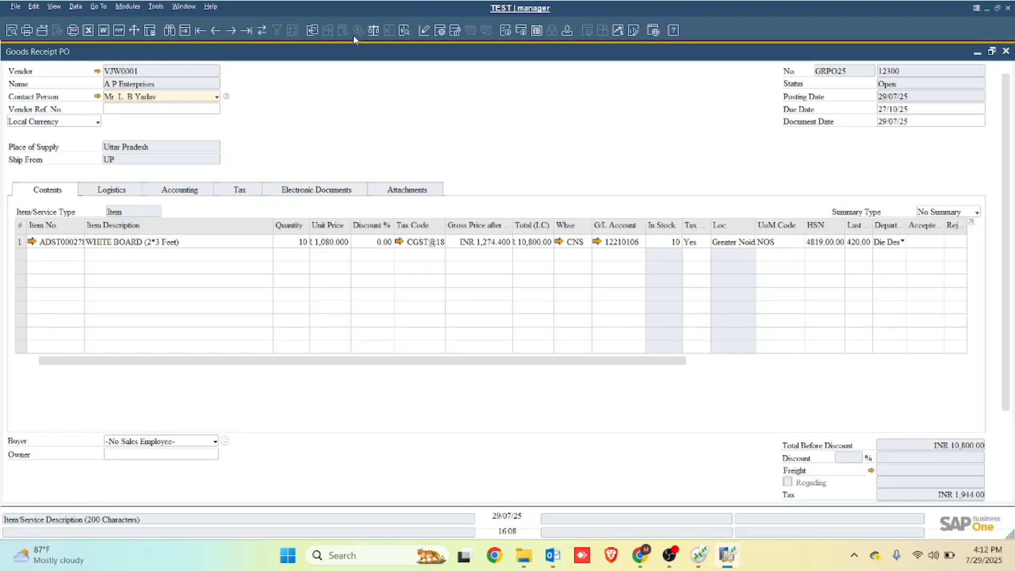
{"action": "right_click", "coordinate": [521, 126]}
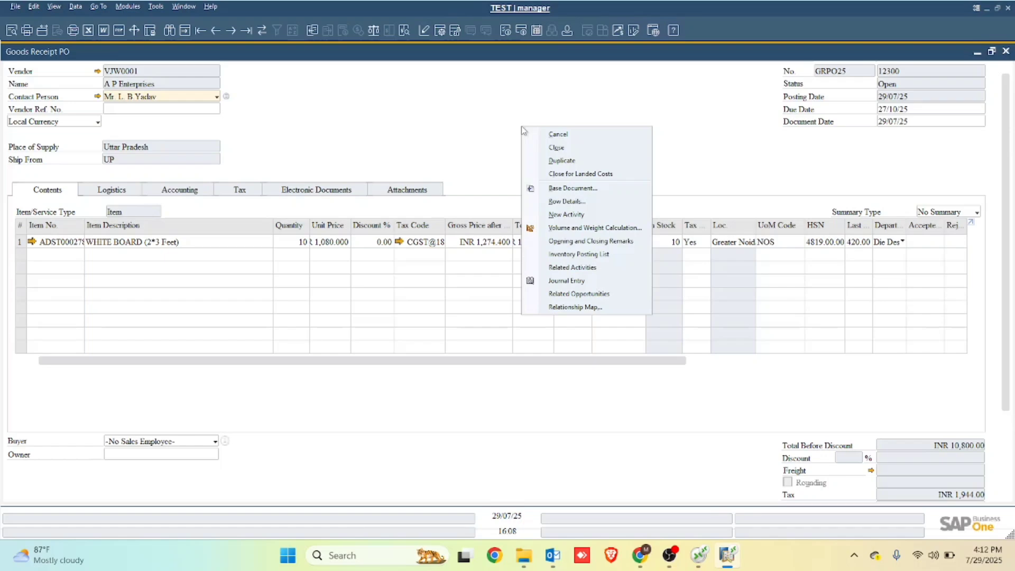
{"action": "left_click", "coordinate": [601, 310]}
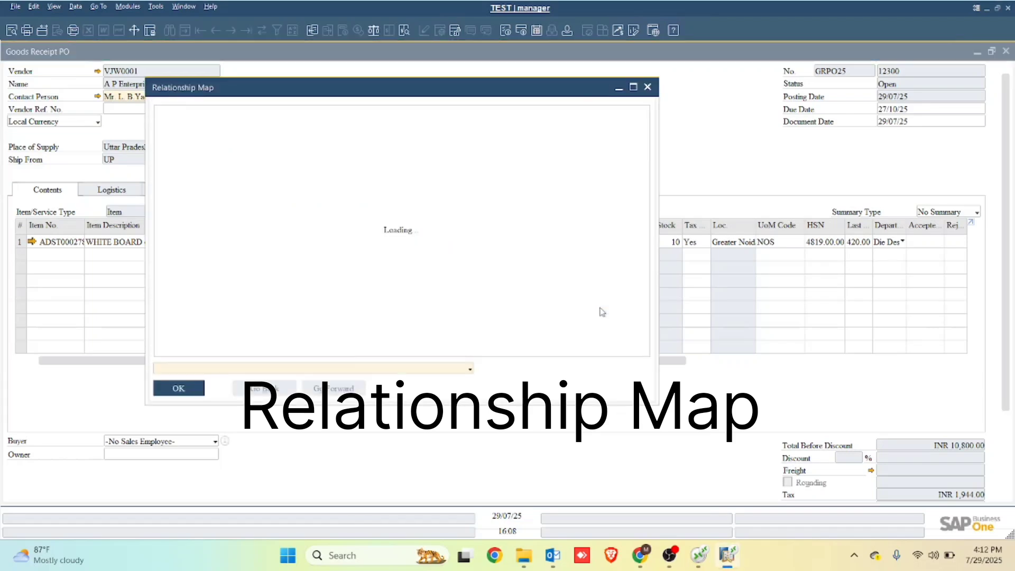